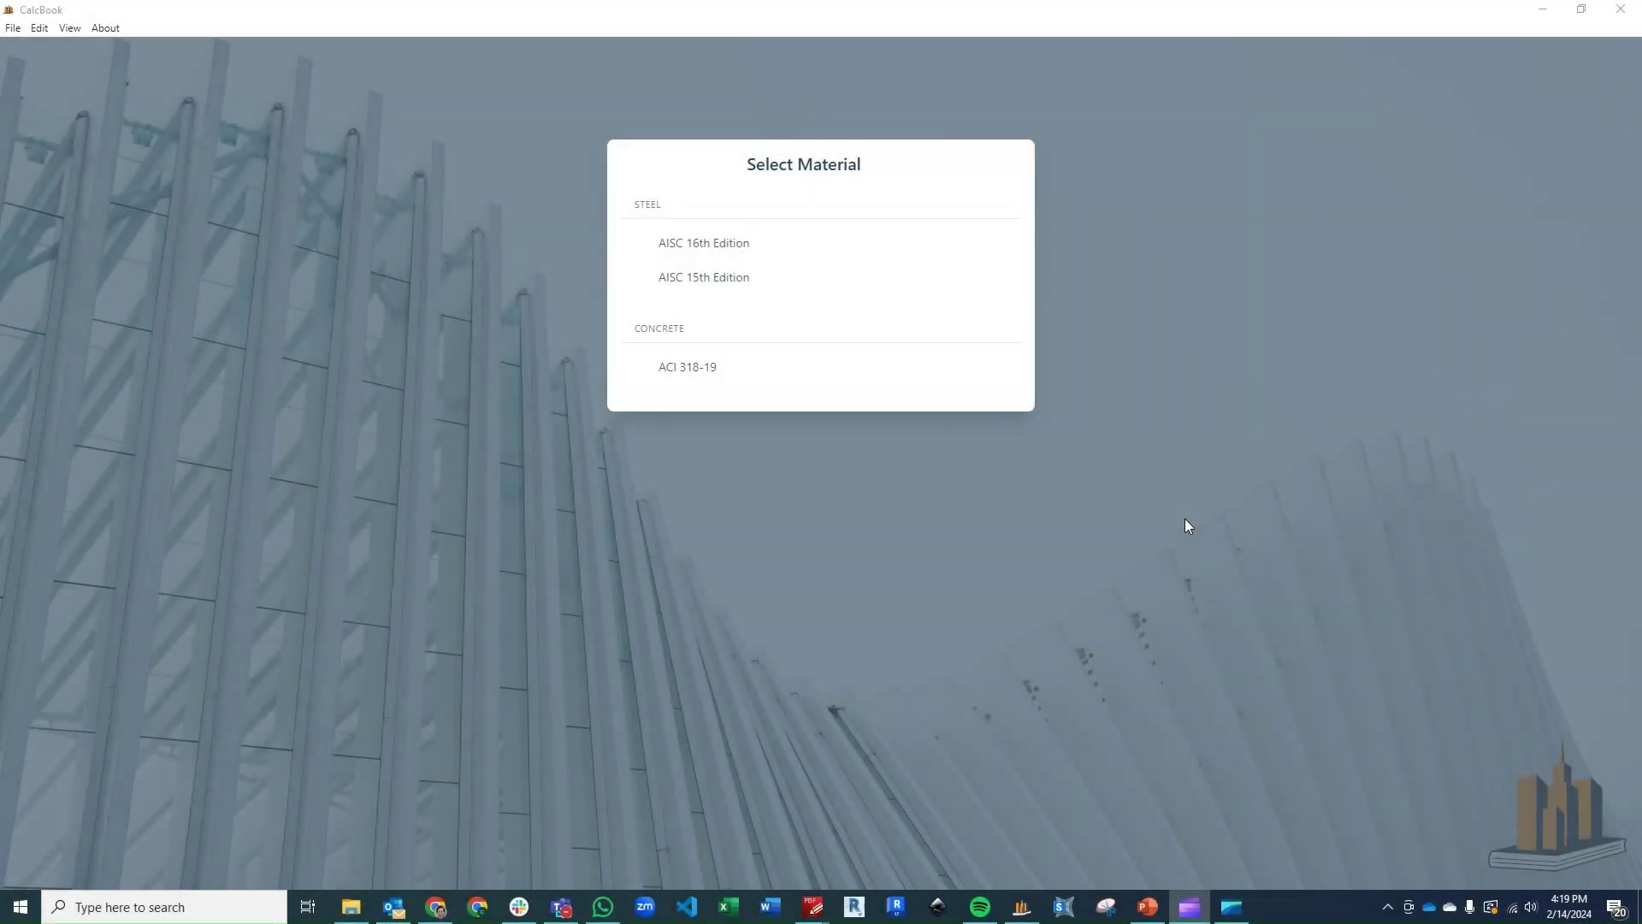
Step: Start an ACI 318-19 concrete Flexure & Shear member calculation with only Flexure ticked
left_click(781, 376)
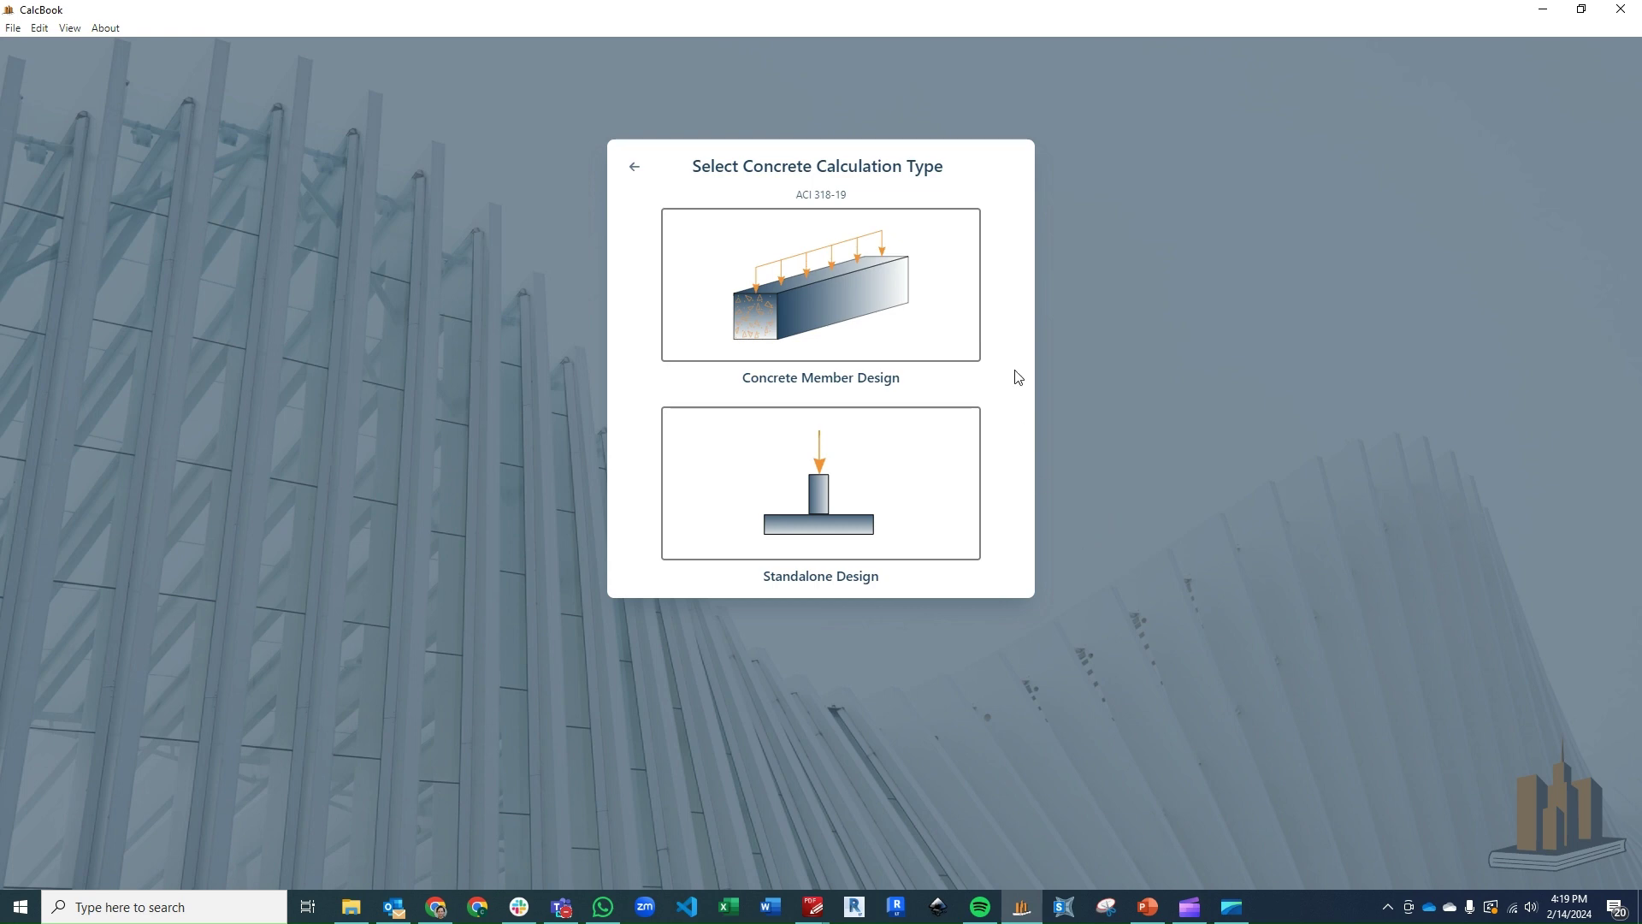
left_click(940, 317)
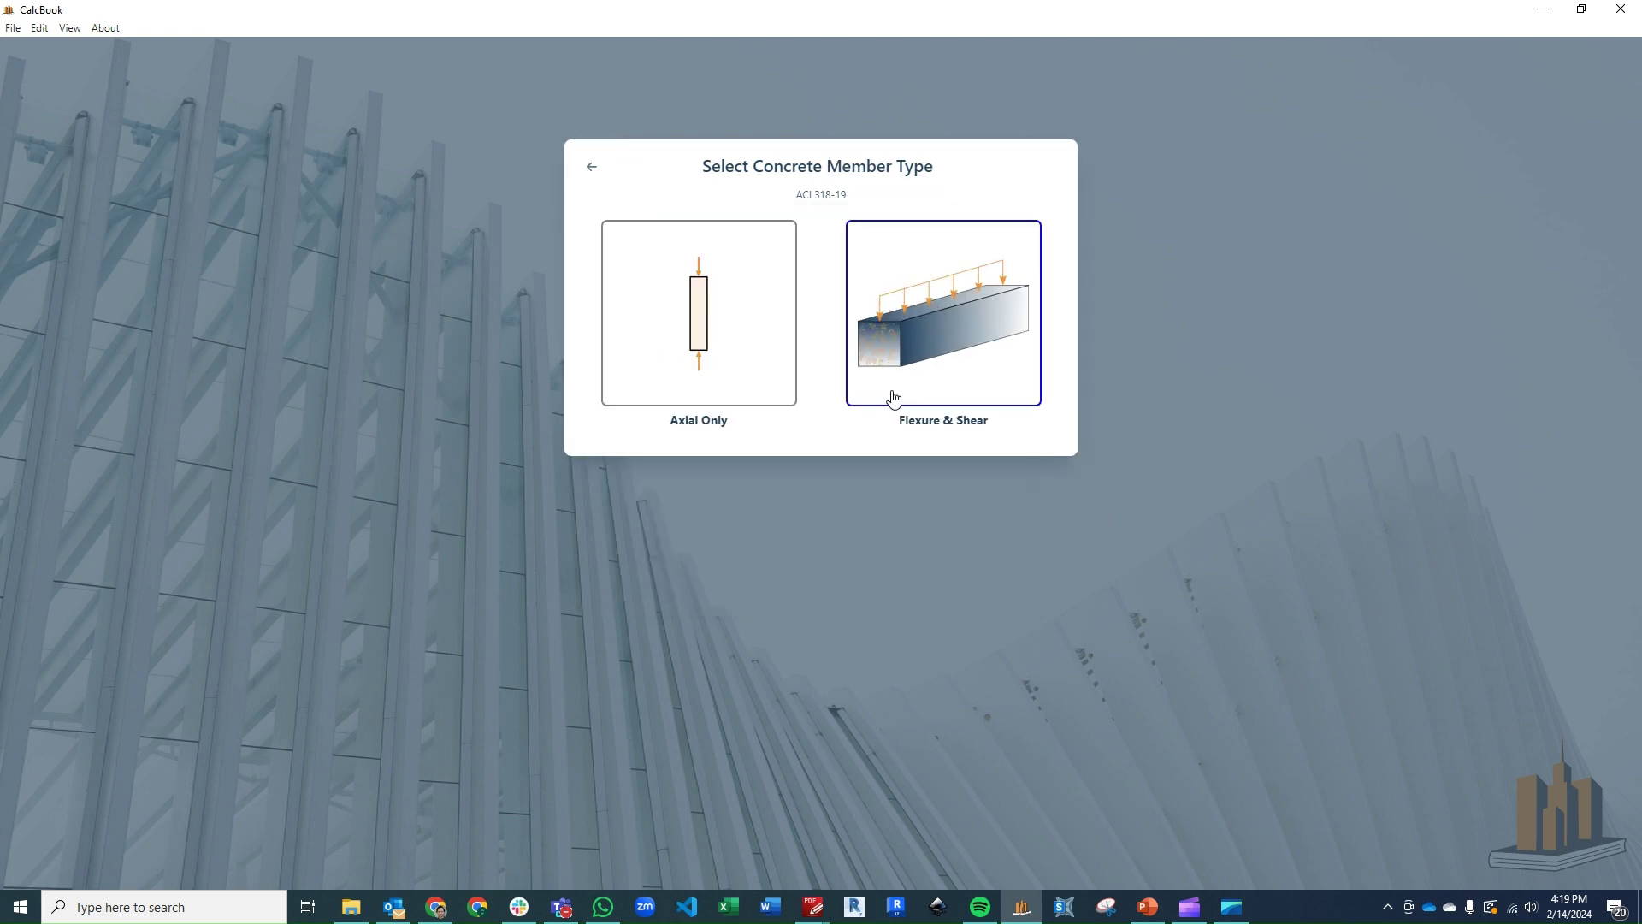
left_click(933, 368)
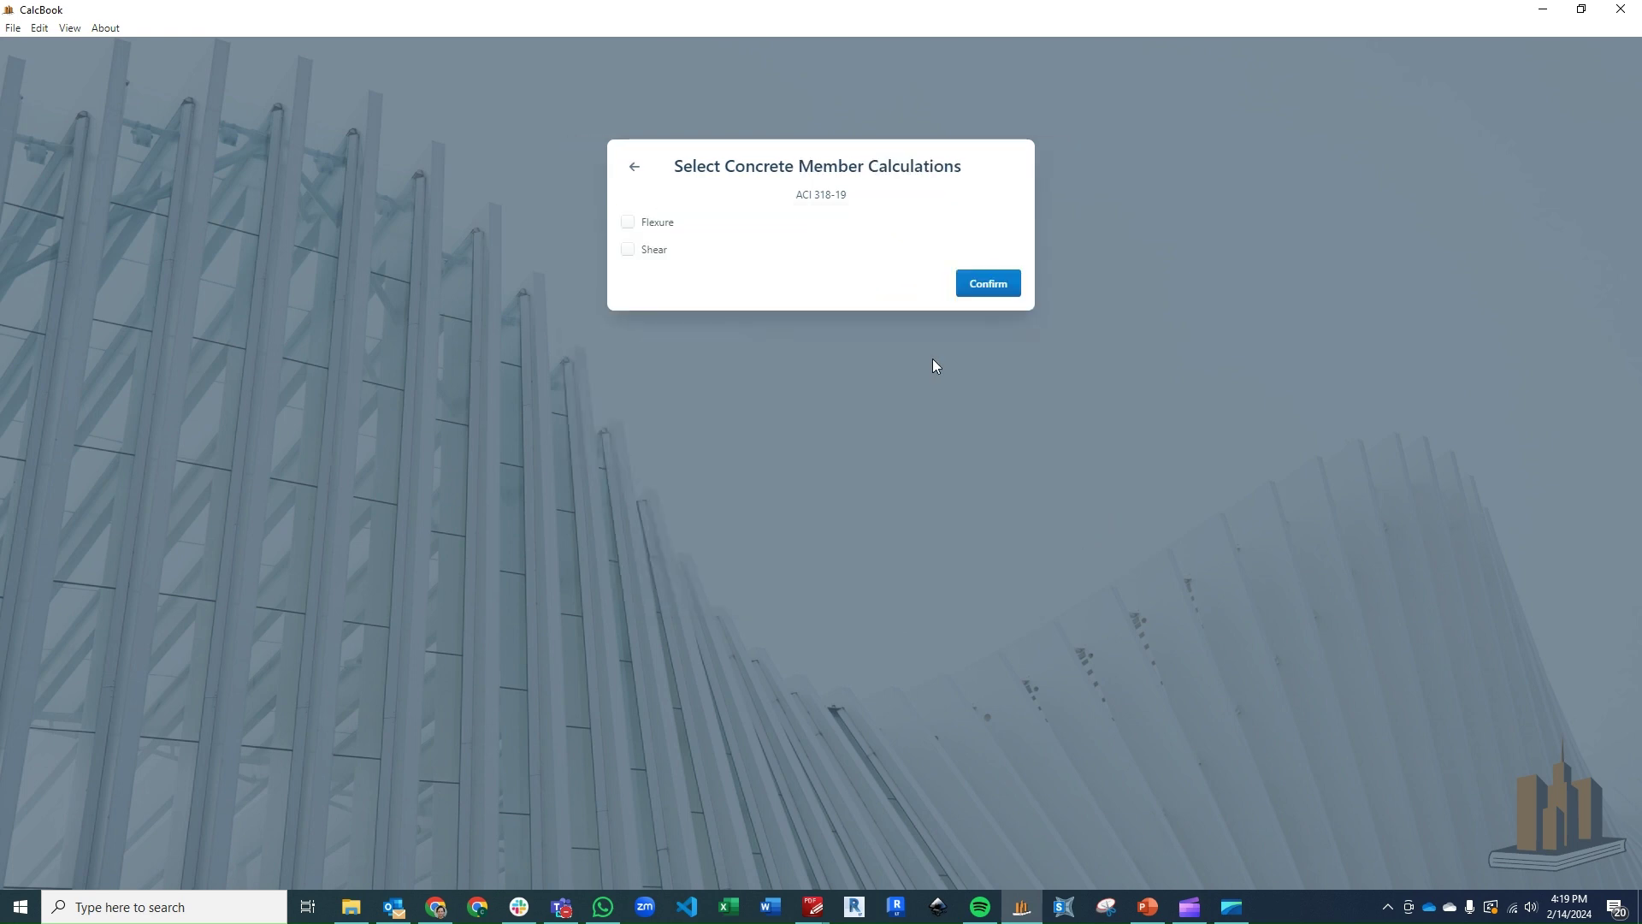
left_click(666, 232)
Step: Confirm the setup and make the beam a Tee section with 2 bottom rebar layers
left_click(1016, 284)
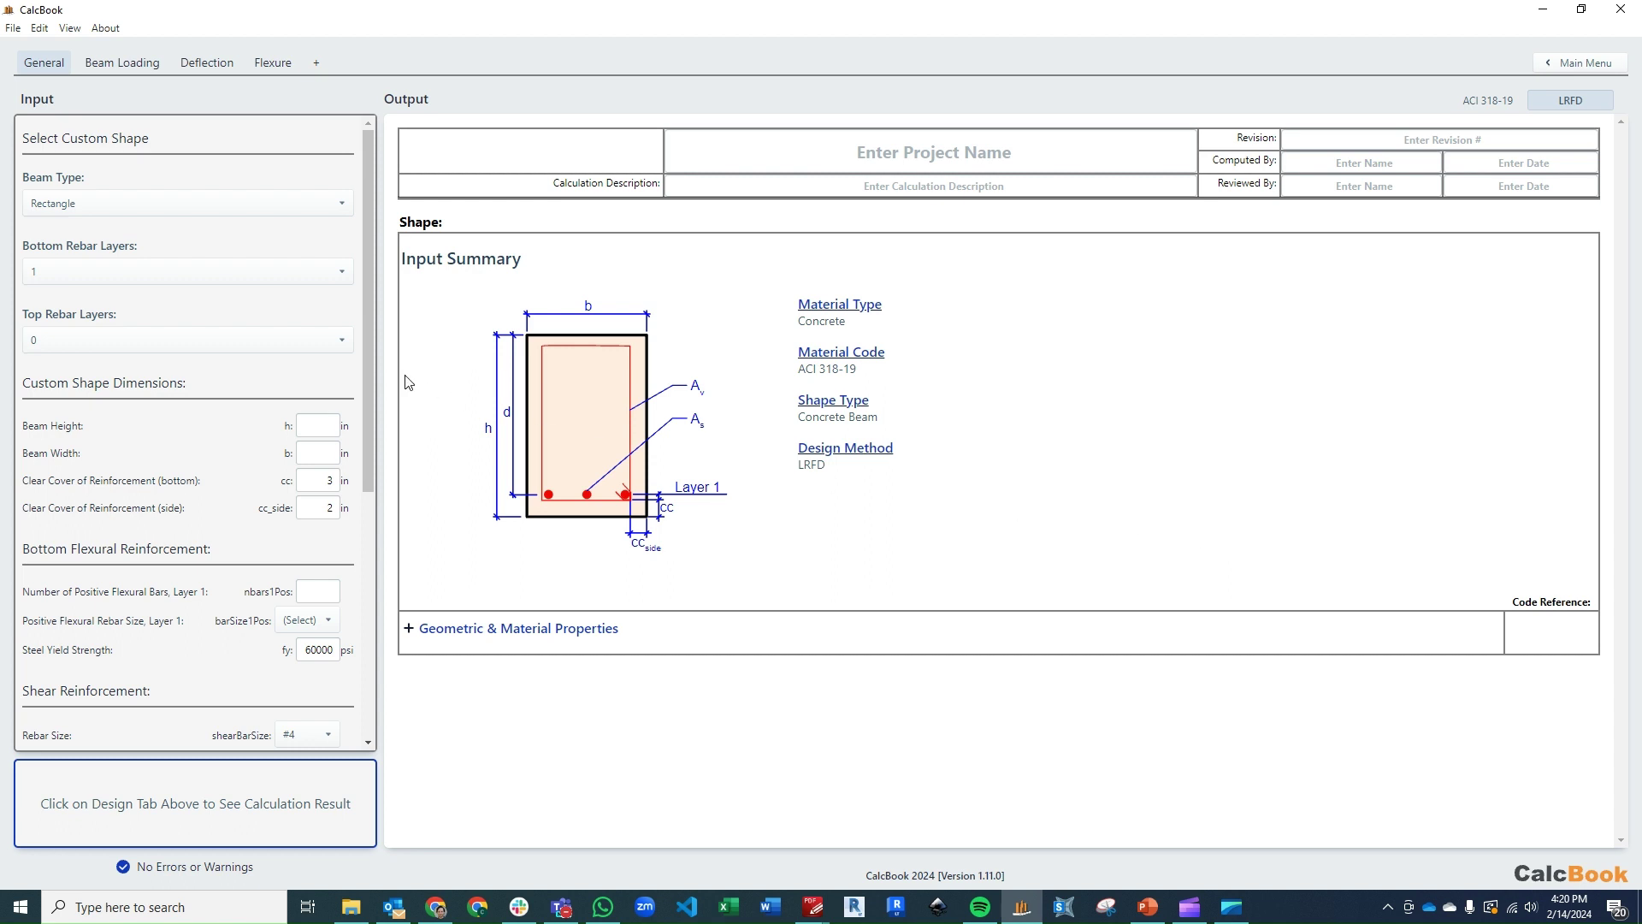
left_click(252, 210)
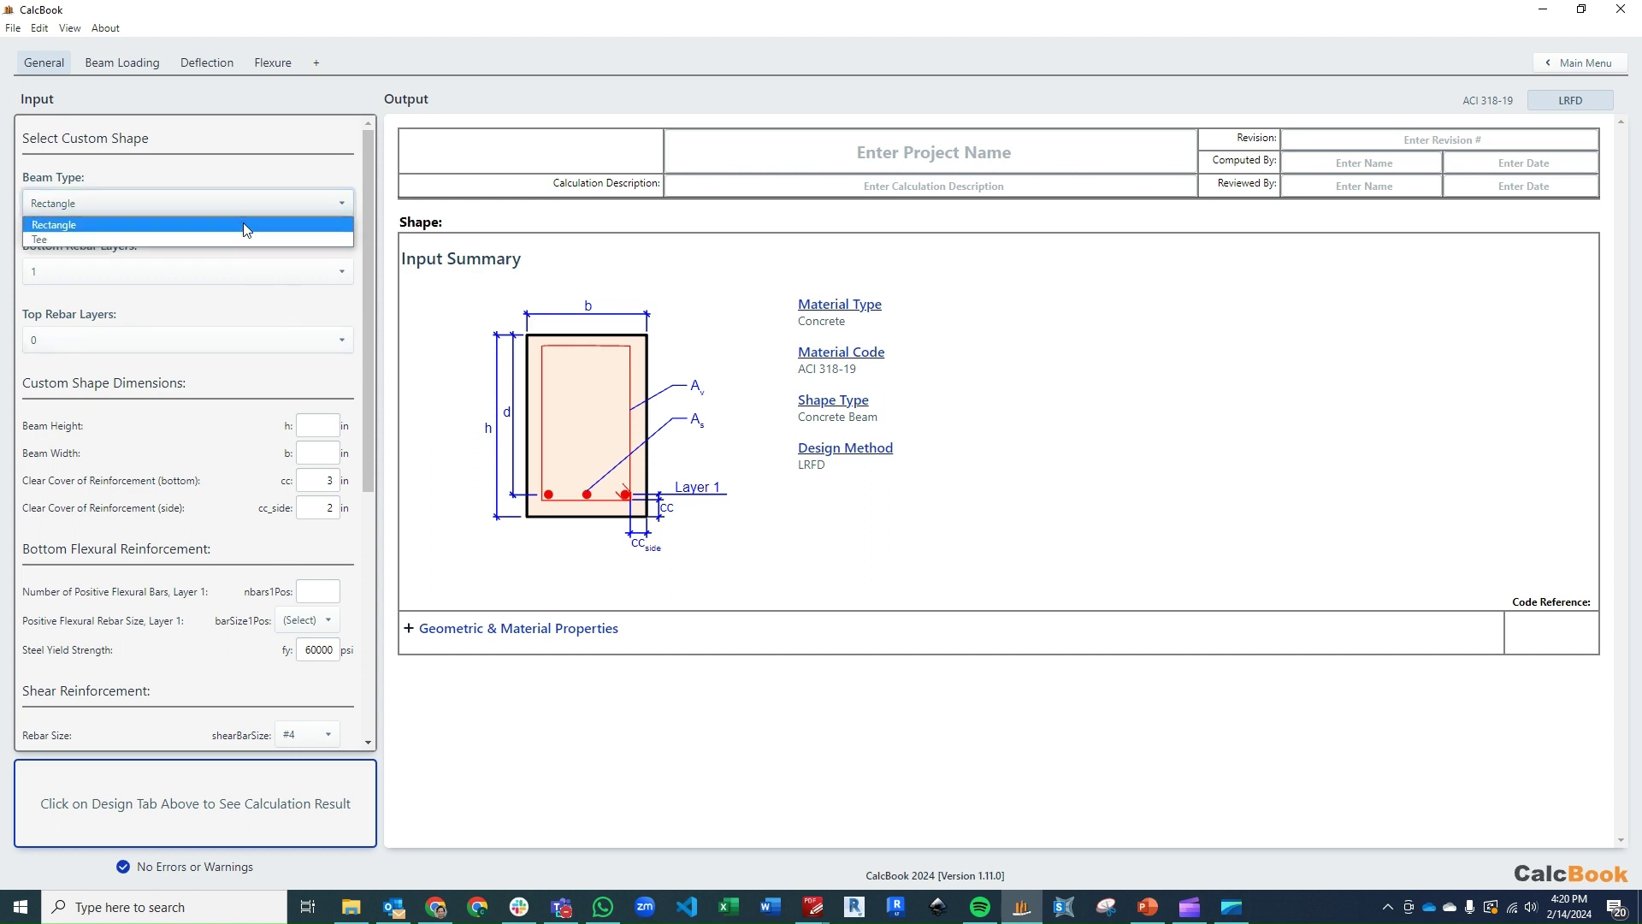
left_click(234, 239)
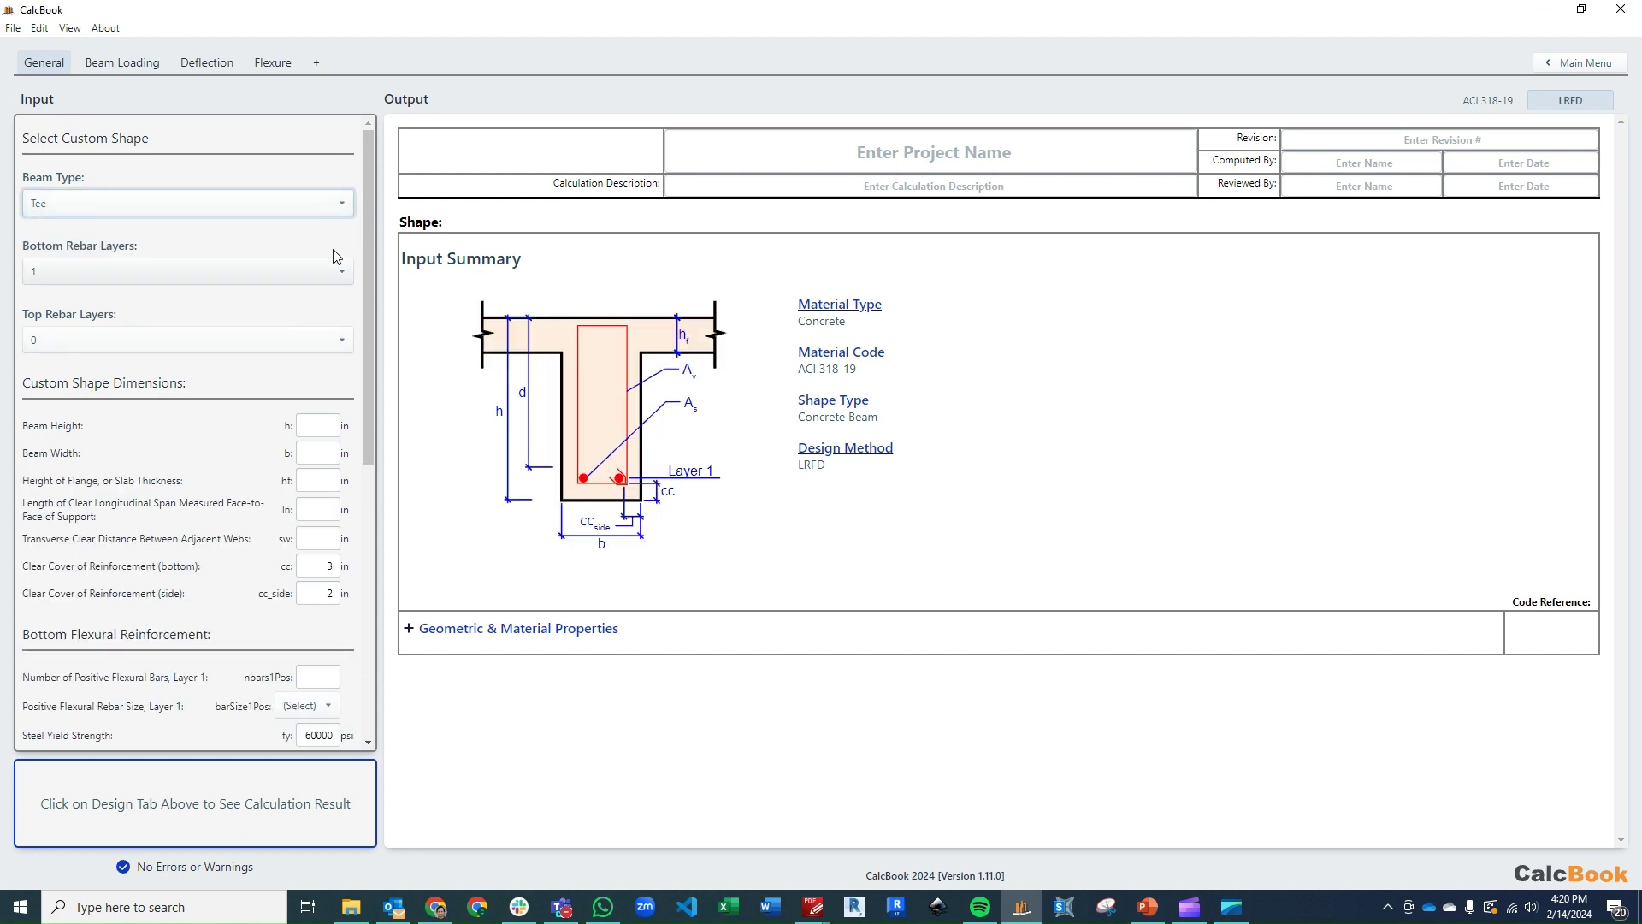
left_click(312, 275)
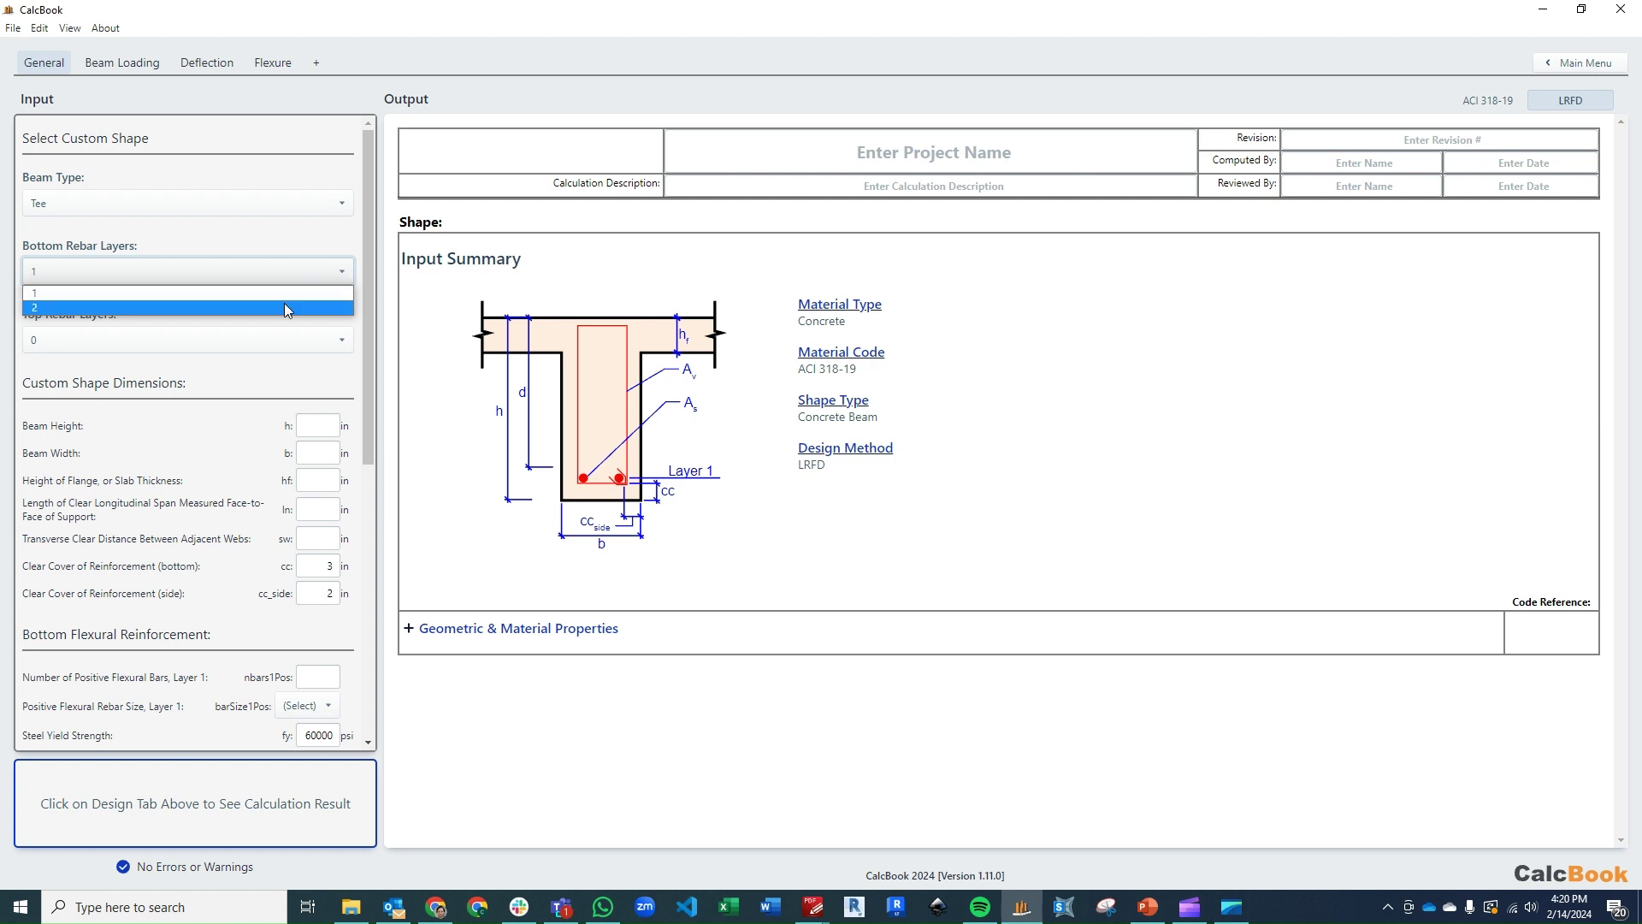
left_click(285, 307)
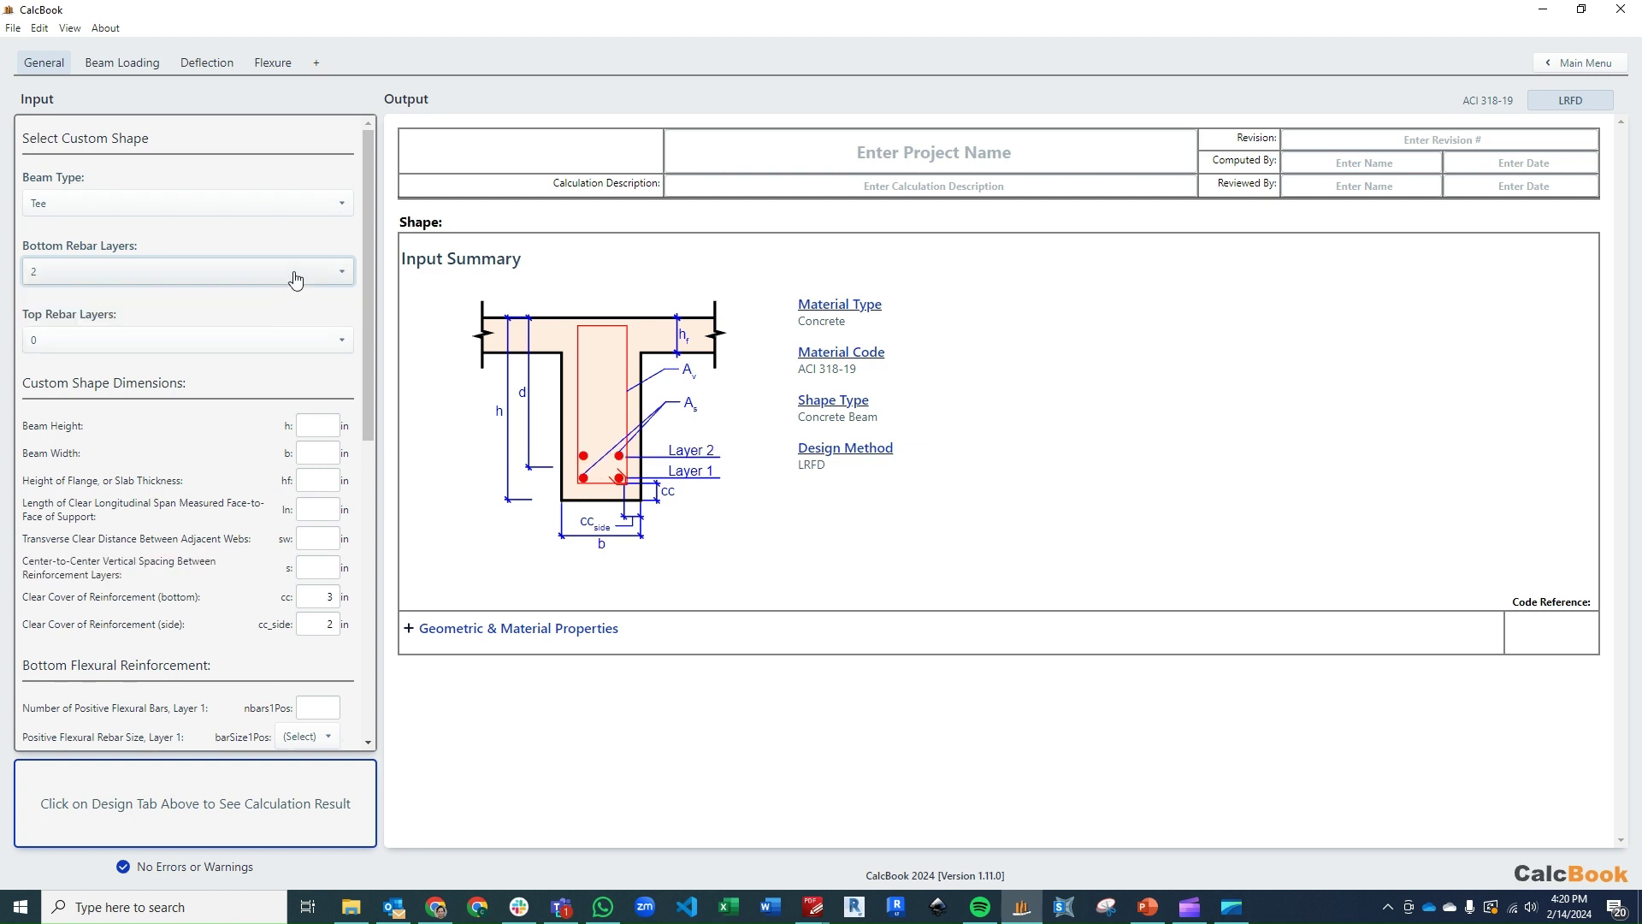
Step: Enter beam height 24 in, width 12 in, flange 6 in, span 276 in and web spacing 108 in
scroll(295, 279, "down", 2)
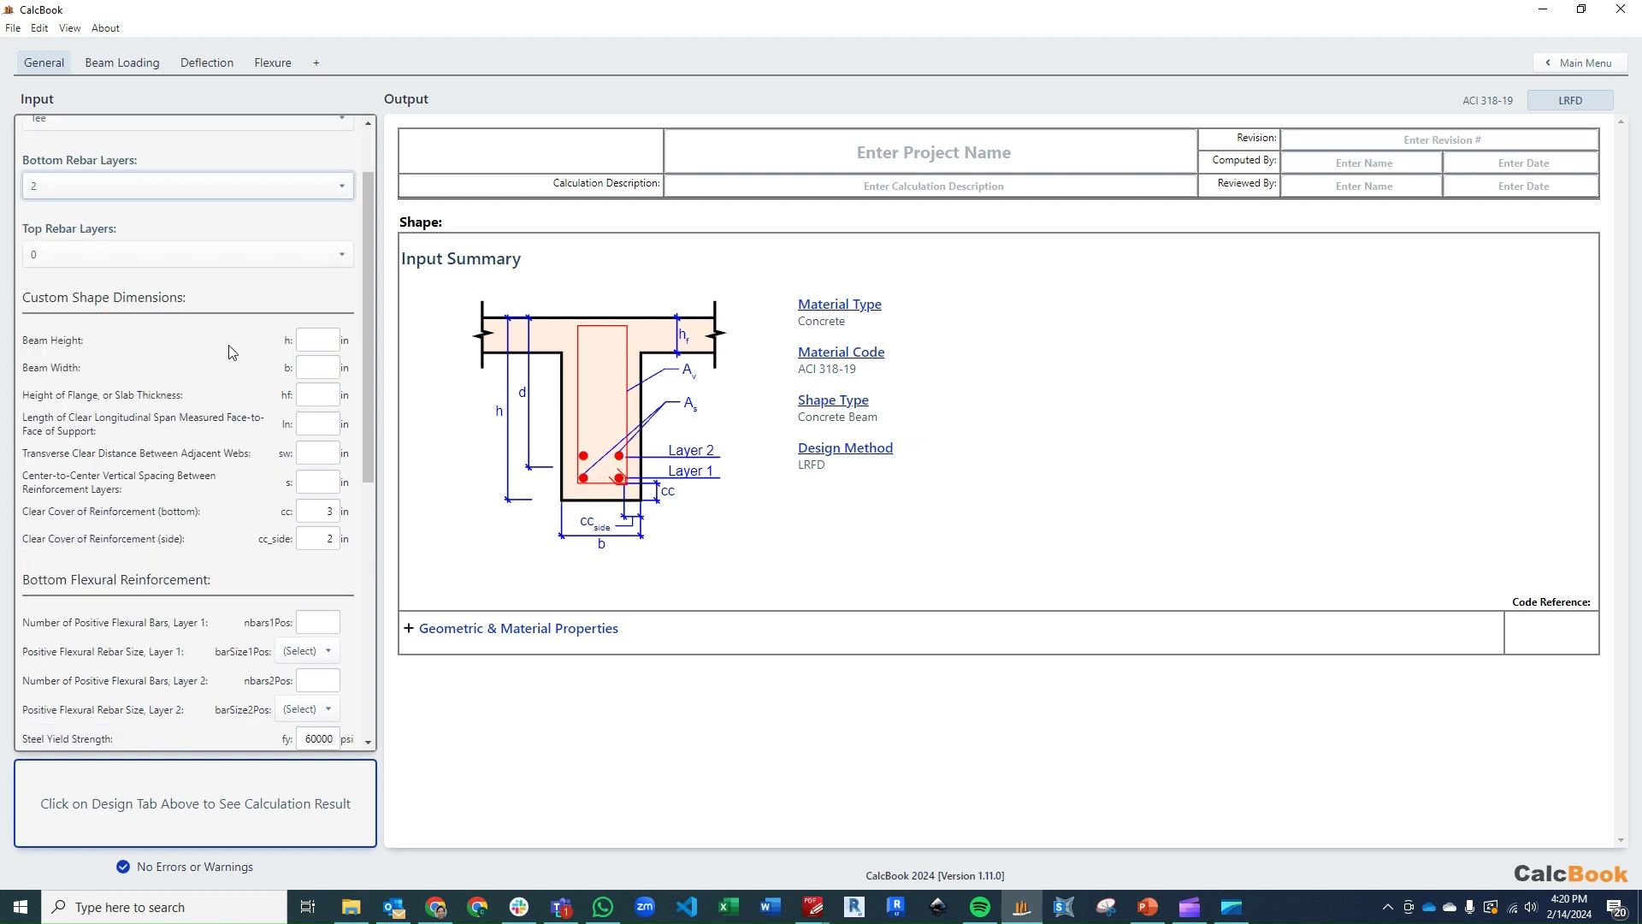
left_click(310, 342)
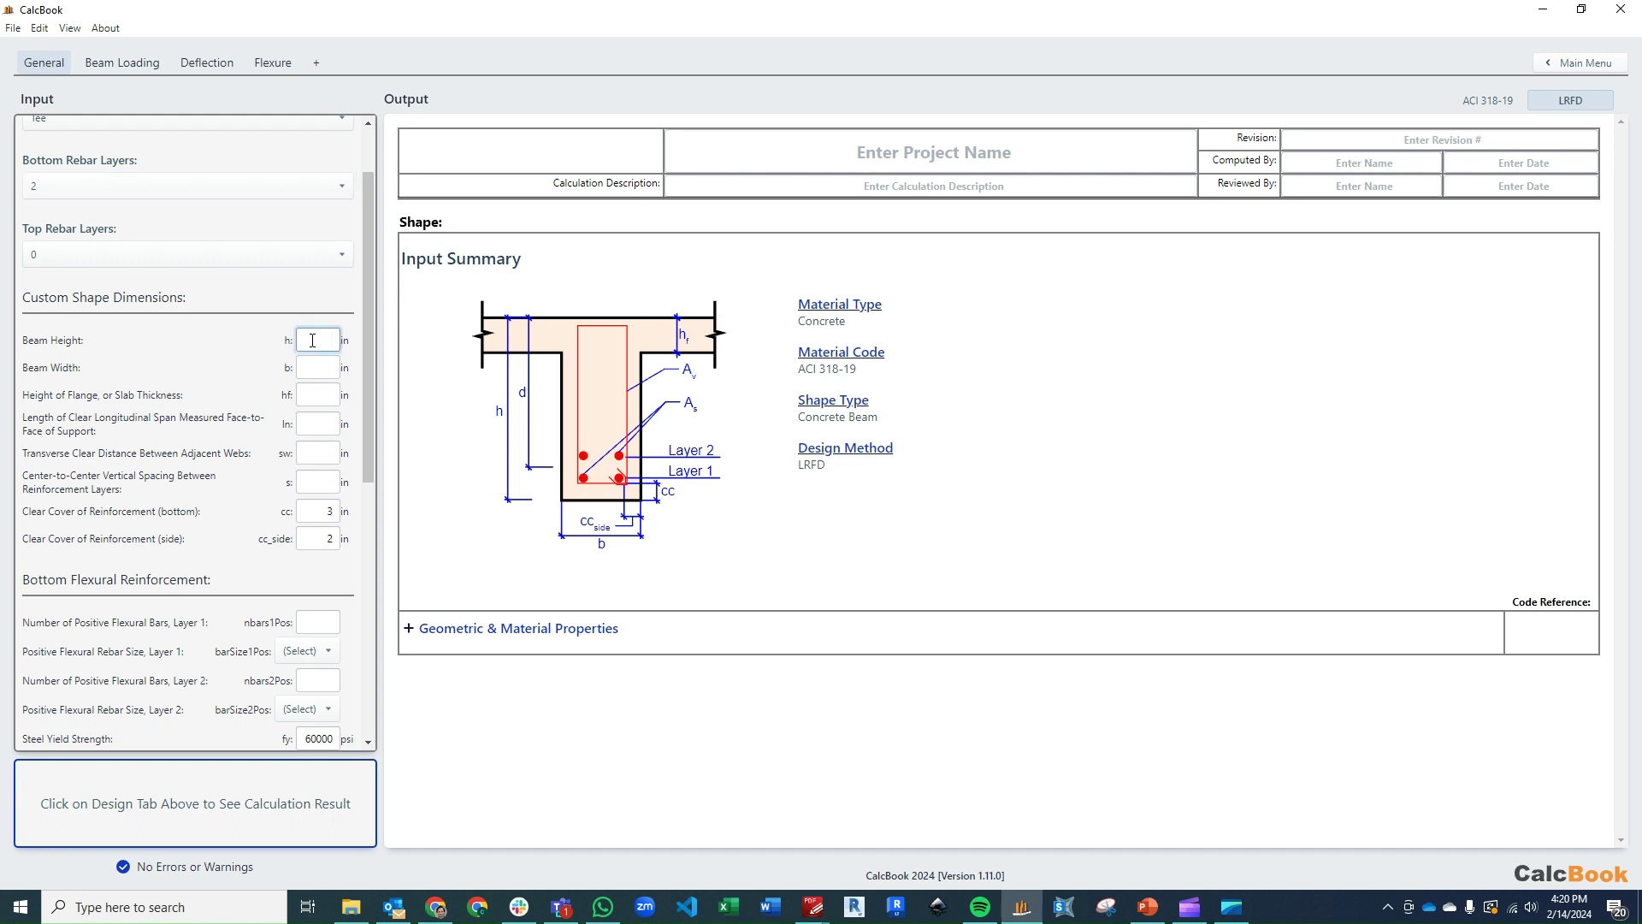
type("24")
key("Tab")
type("12")
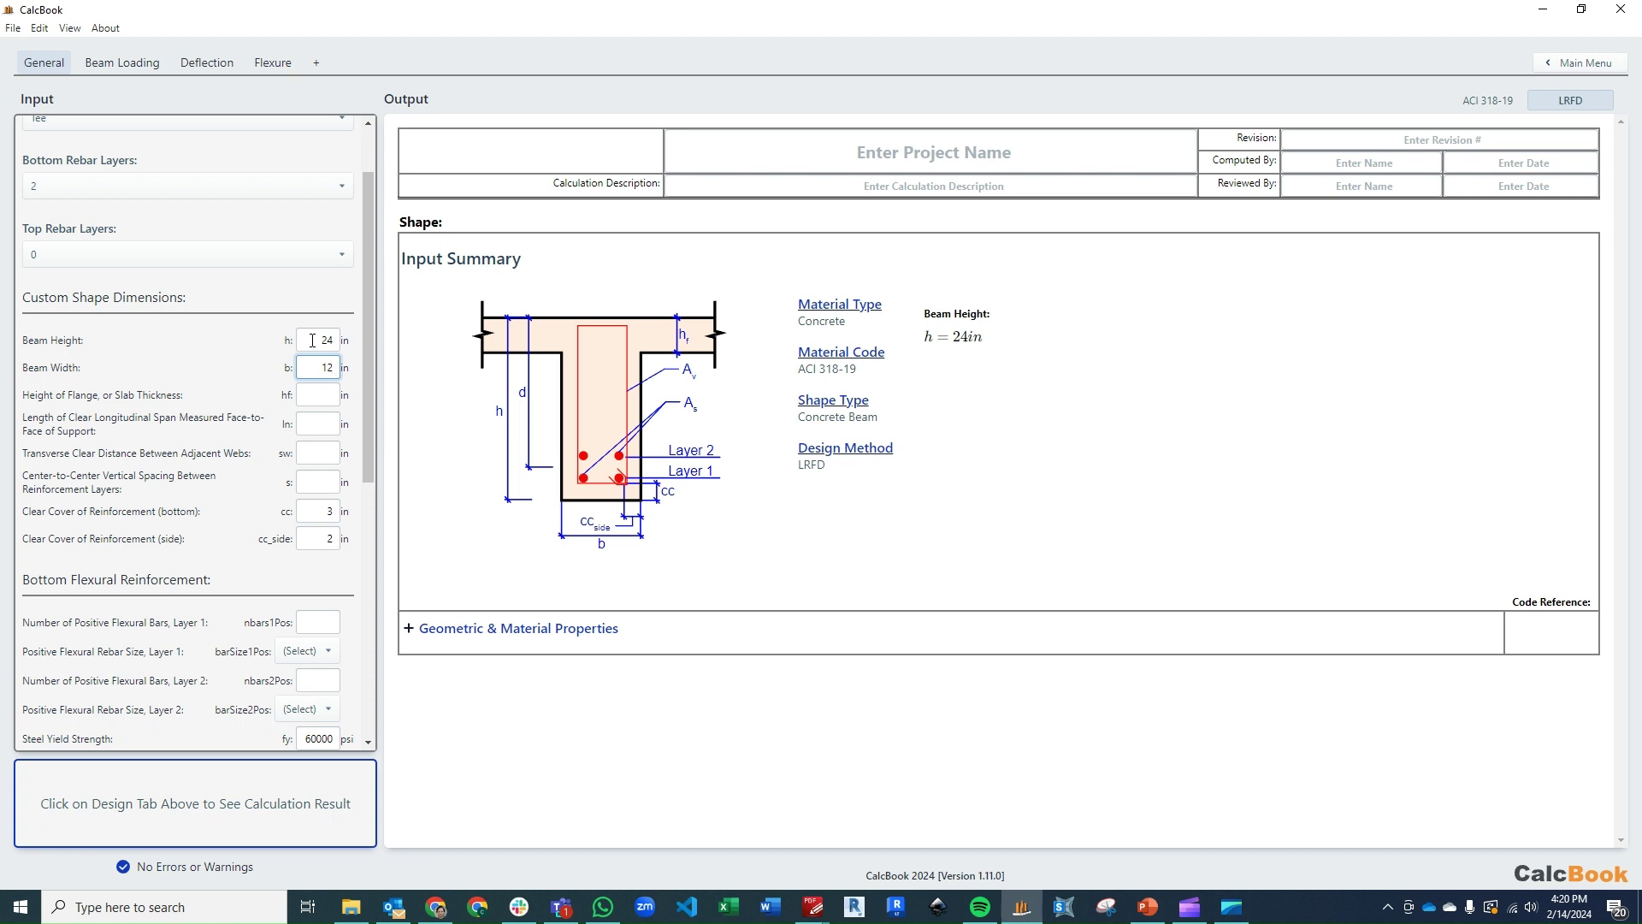
key("Tab")
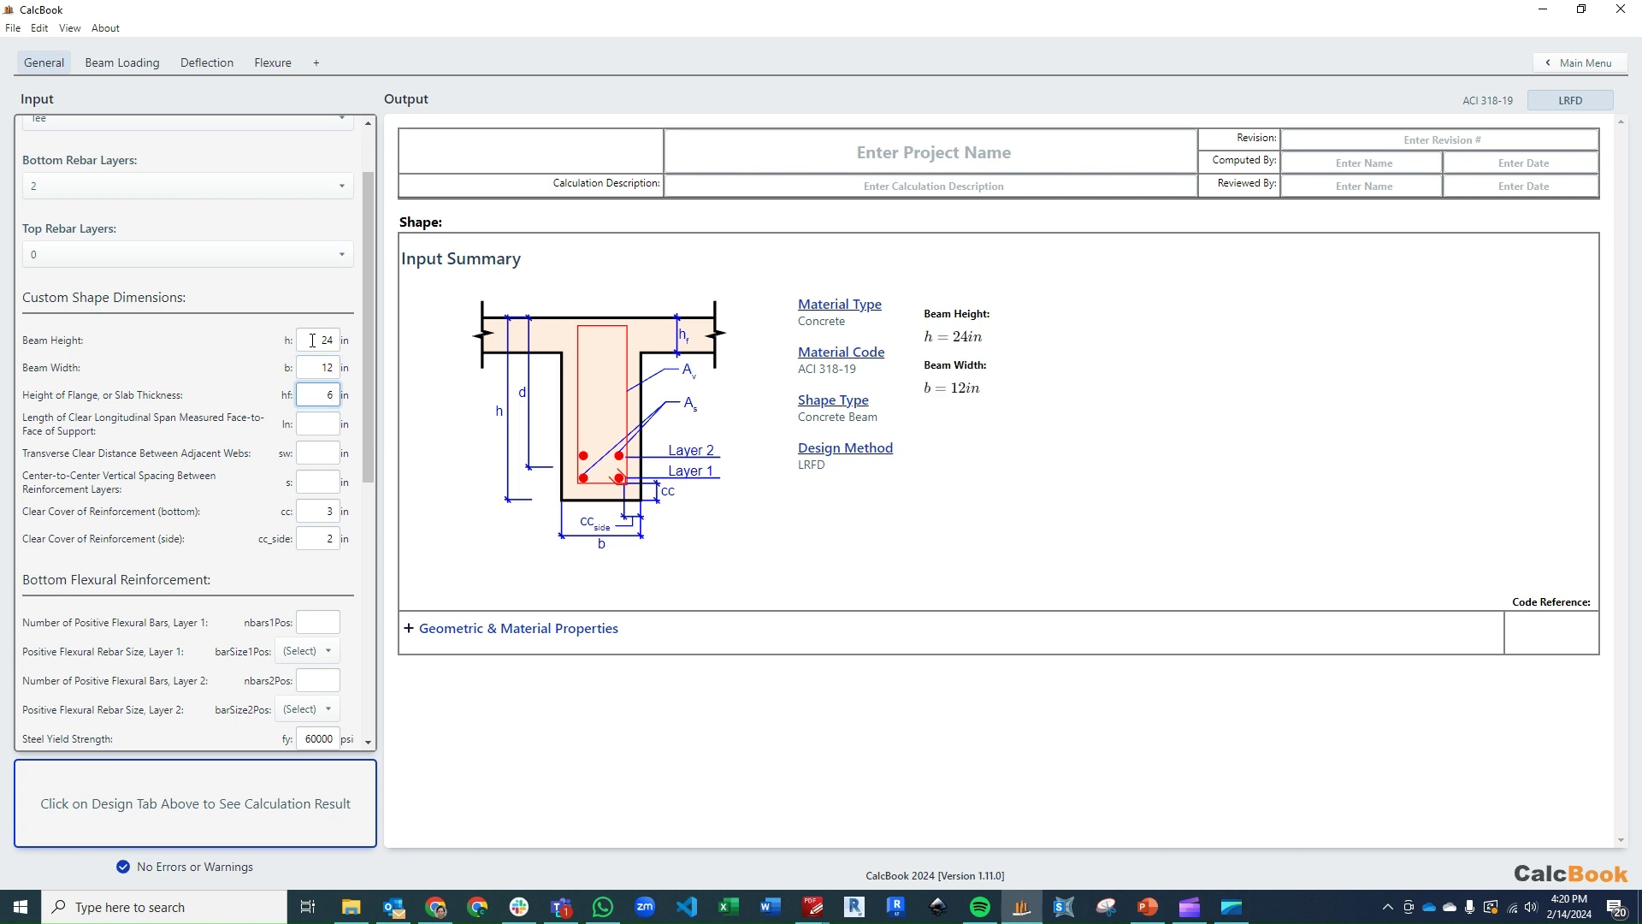
key("Tab")
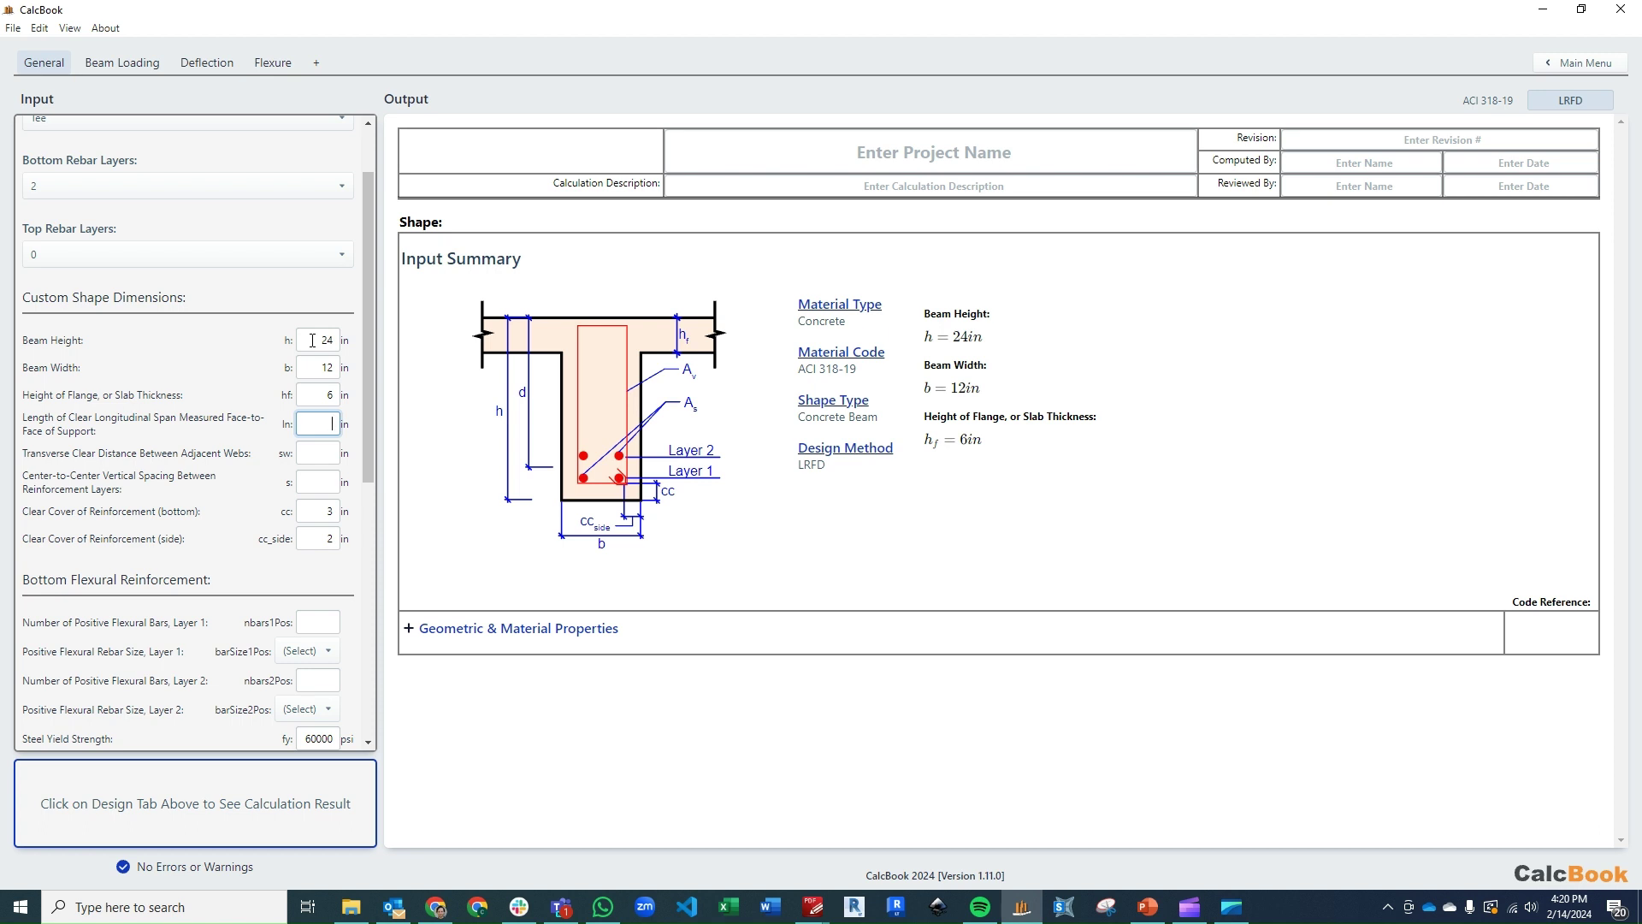
type("76")
left_click(319, 452)
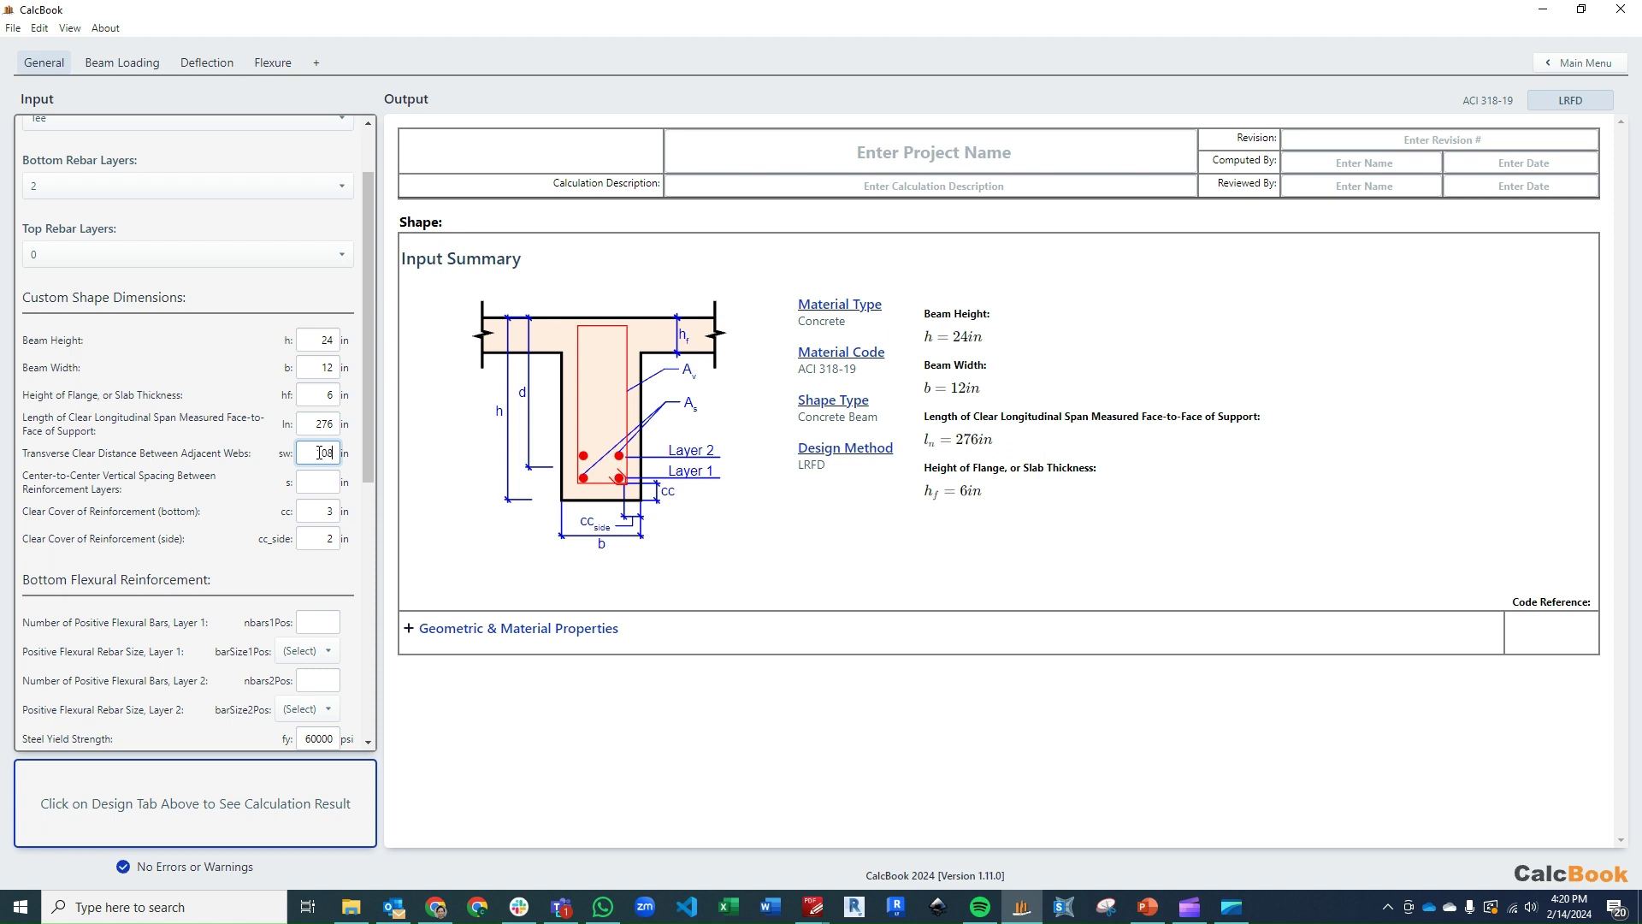
left_click(329, 484)
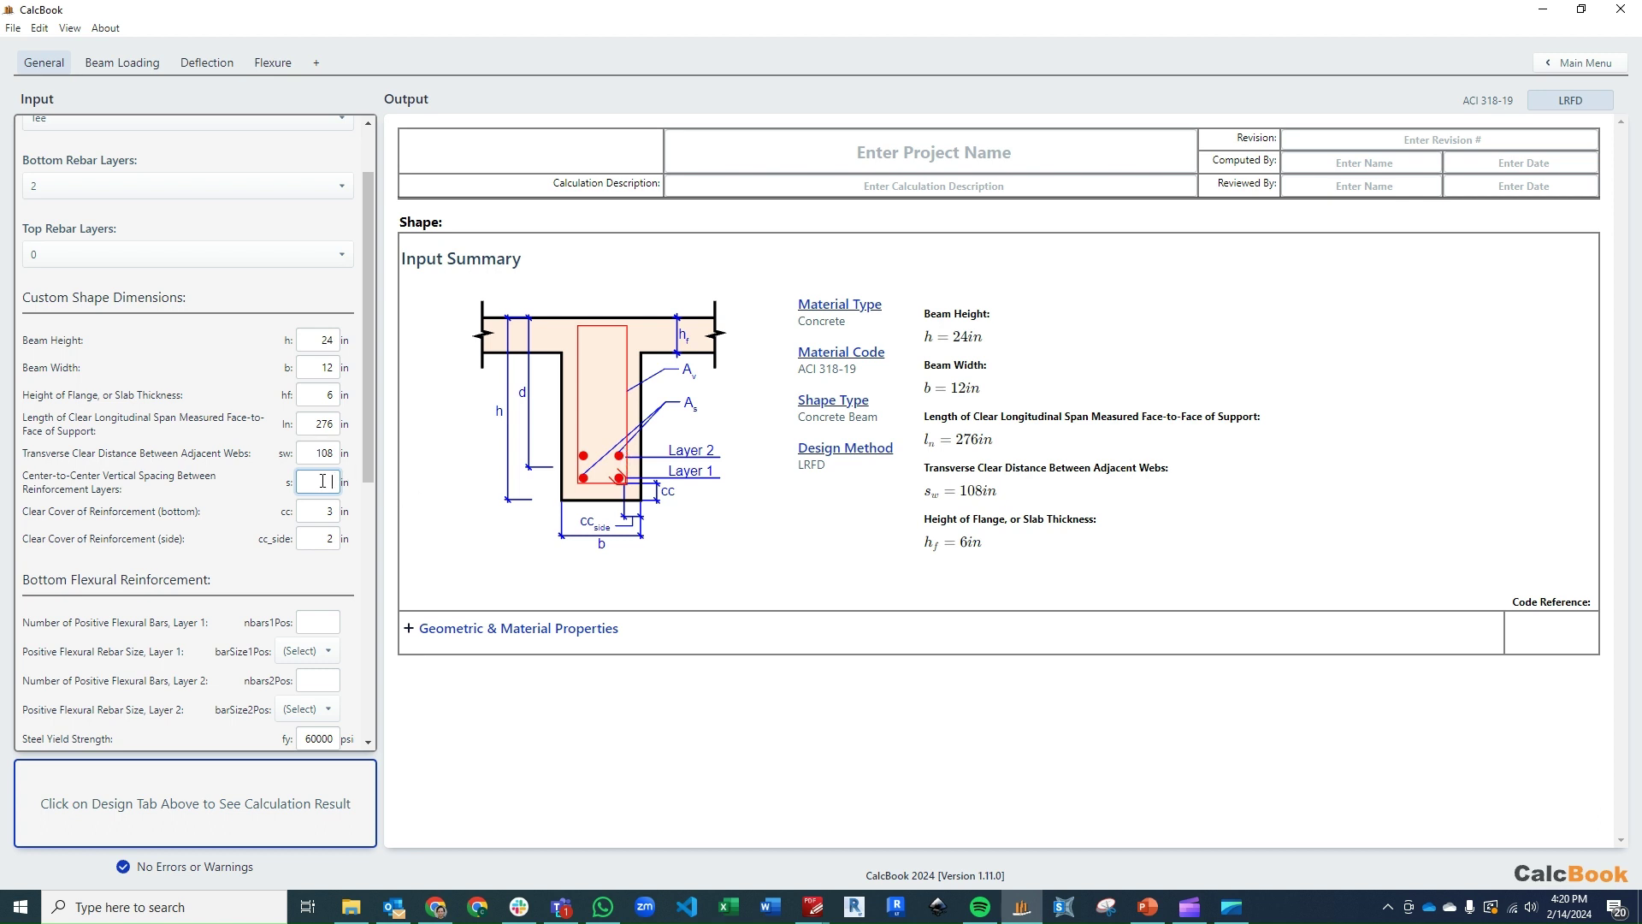
key("Tab")
Step: Set 1.5 in bottom cover and three #7 bars in both rebar layers
left_click(322, 482)
left_click_drag(368, 454, 362, 571)
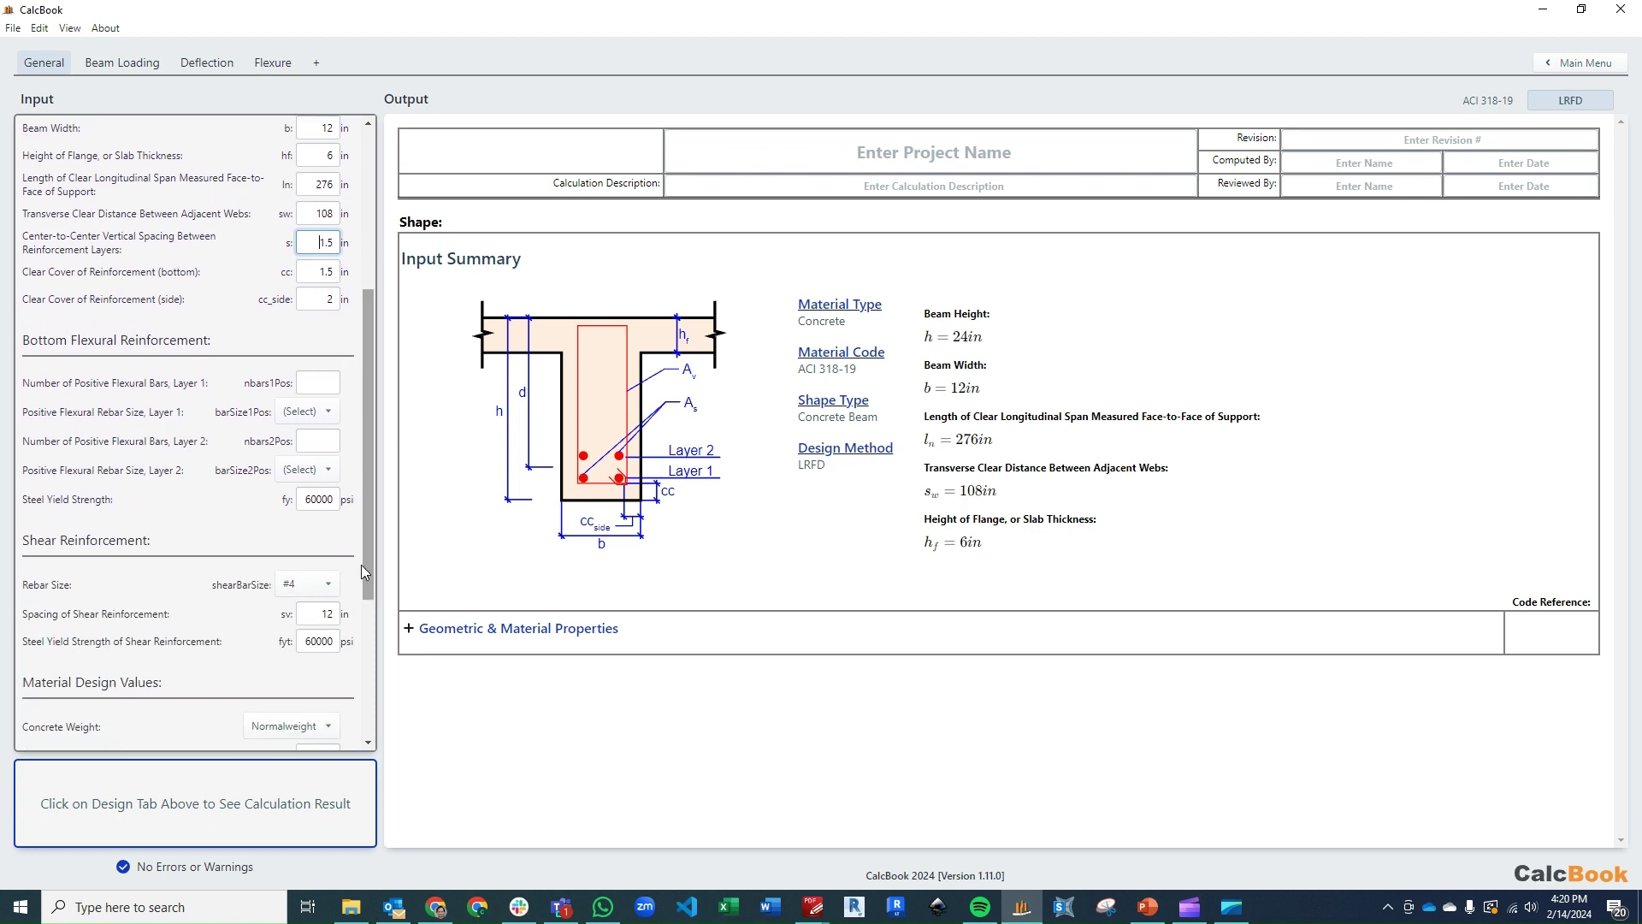
left_click(315, 379)
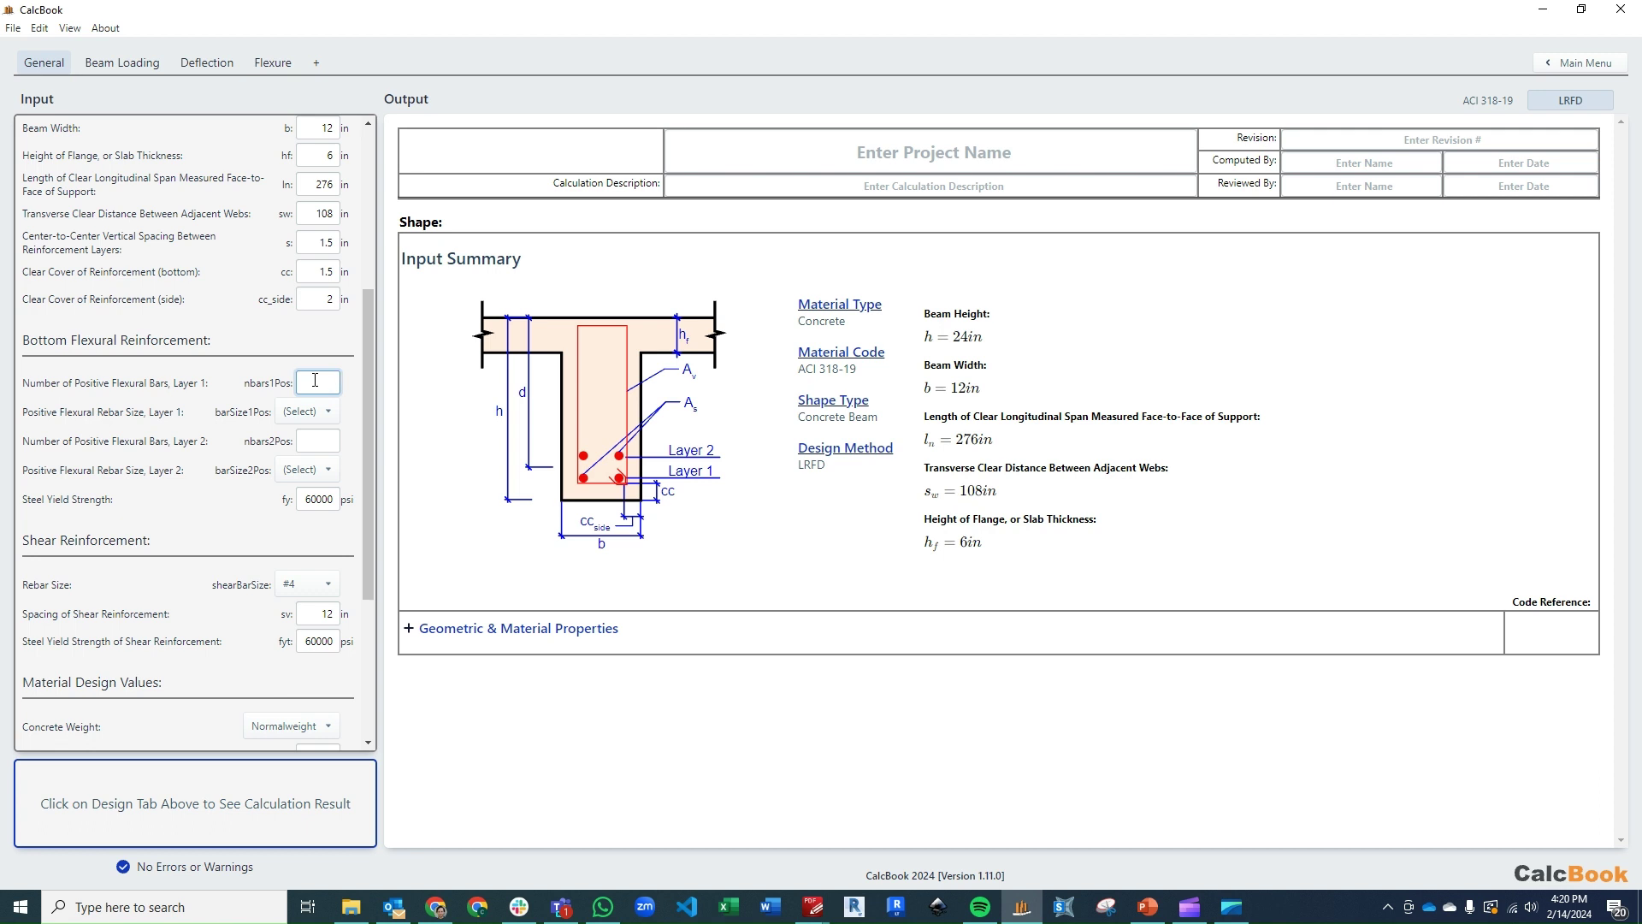
type("3")
left_click(305, 412)
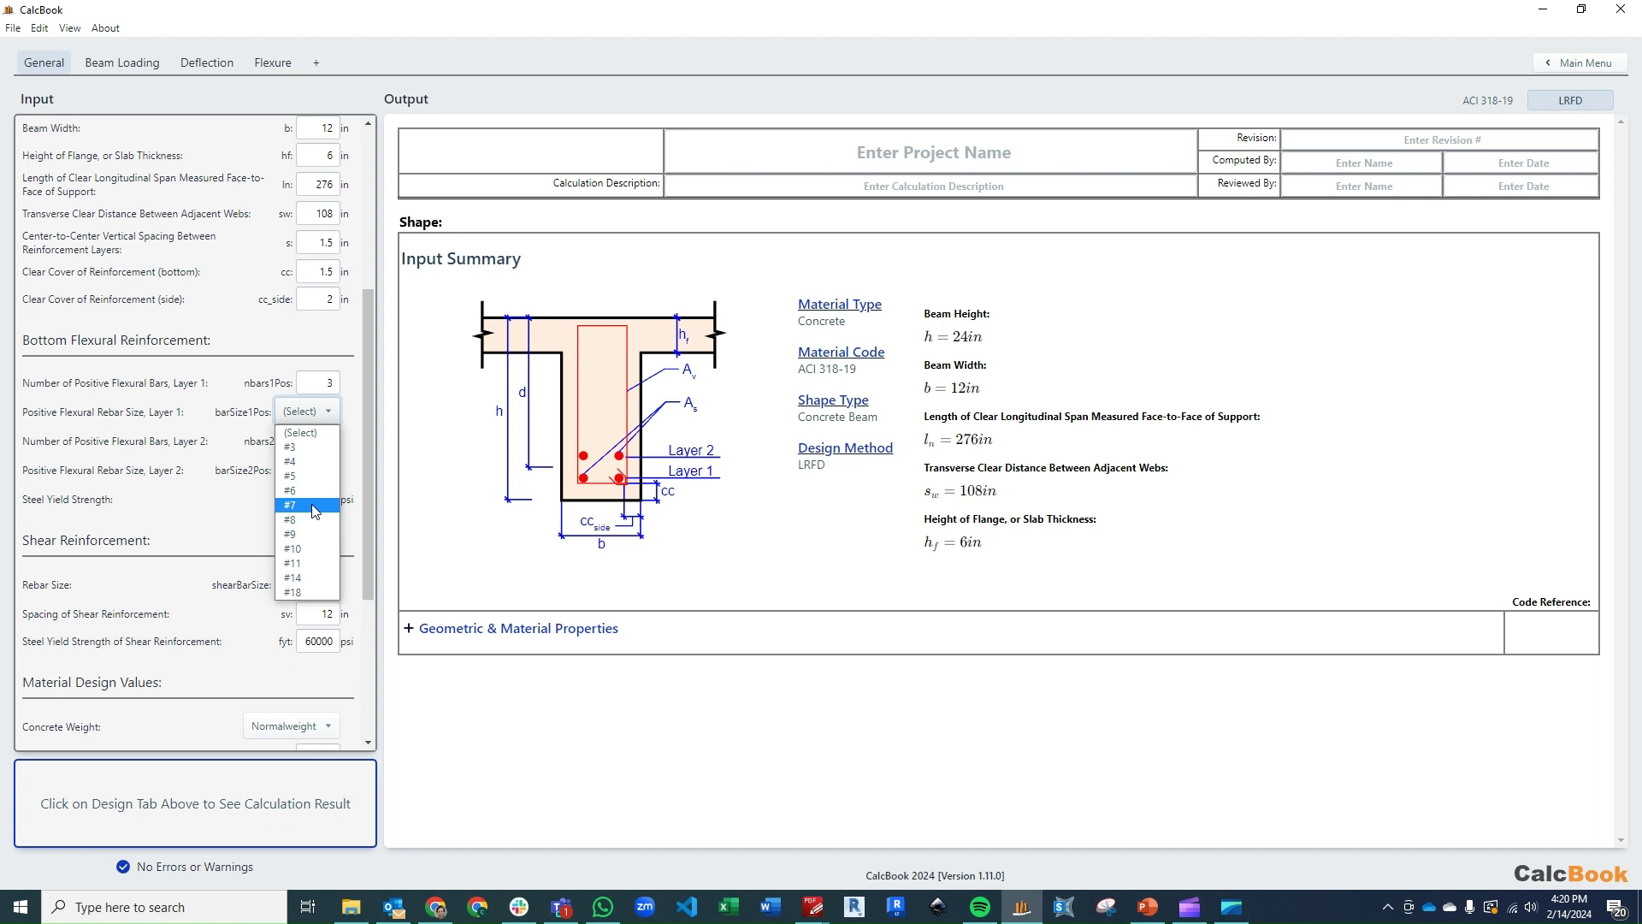
left_click(312, 511)
left_click(324, 439)
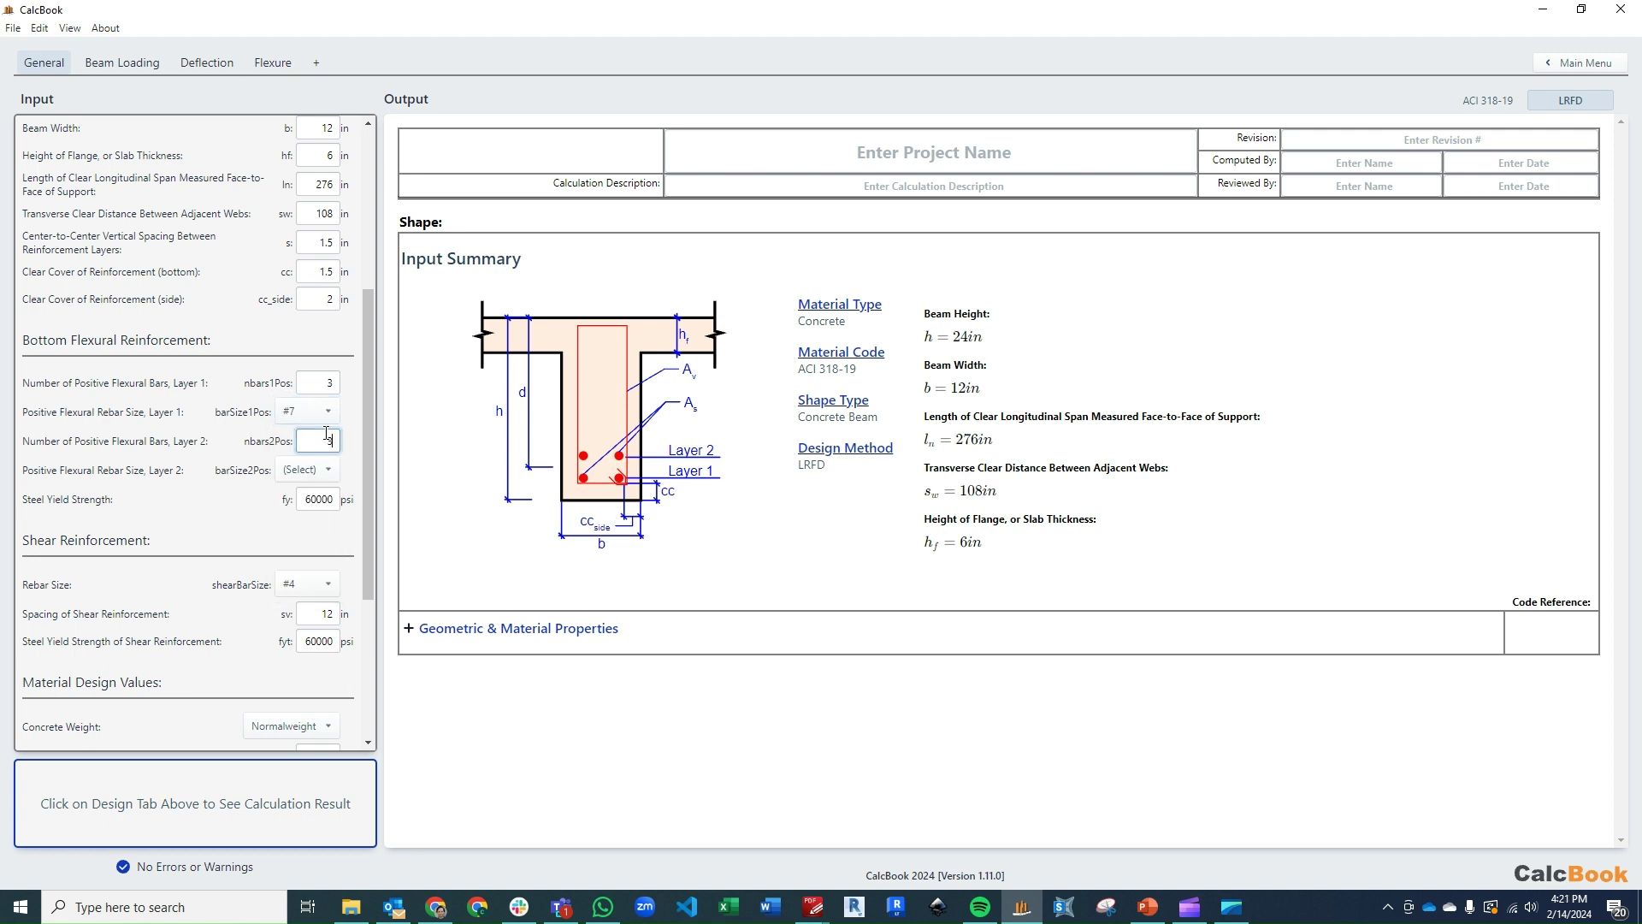
type("3")
left_click(323, 470)
left_click(314, 562)
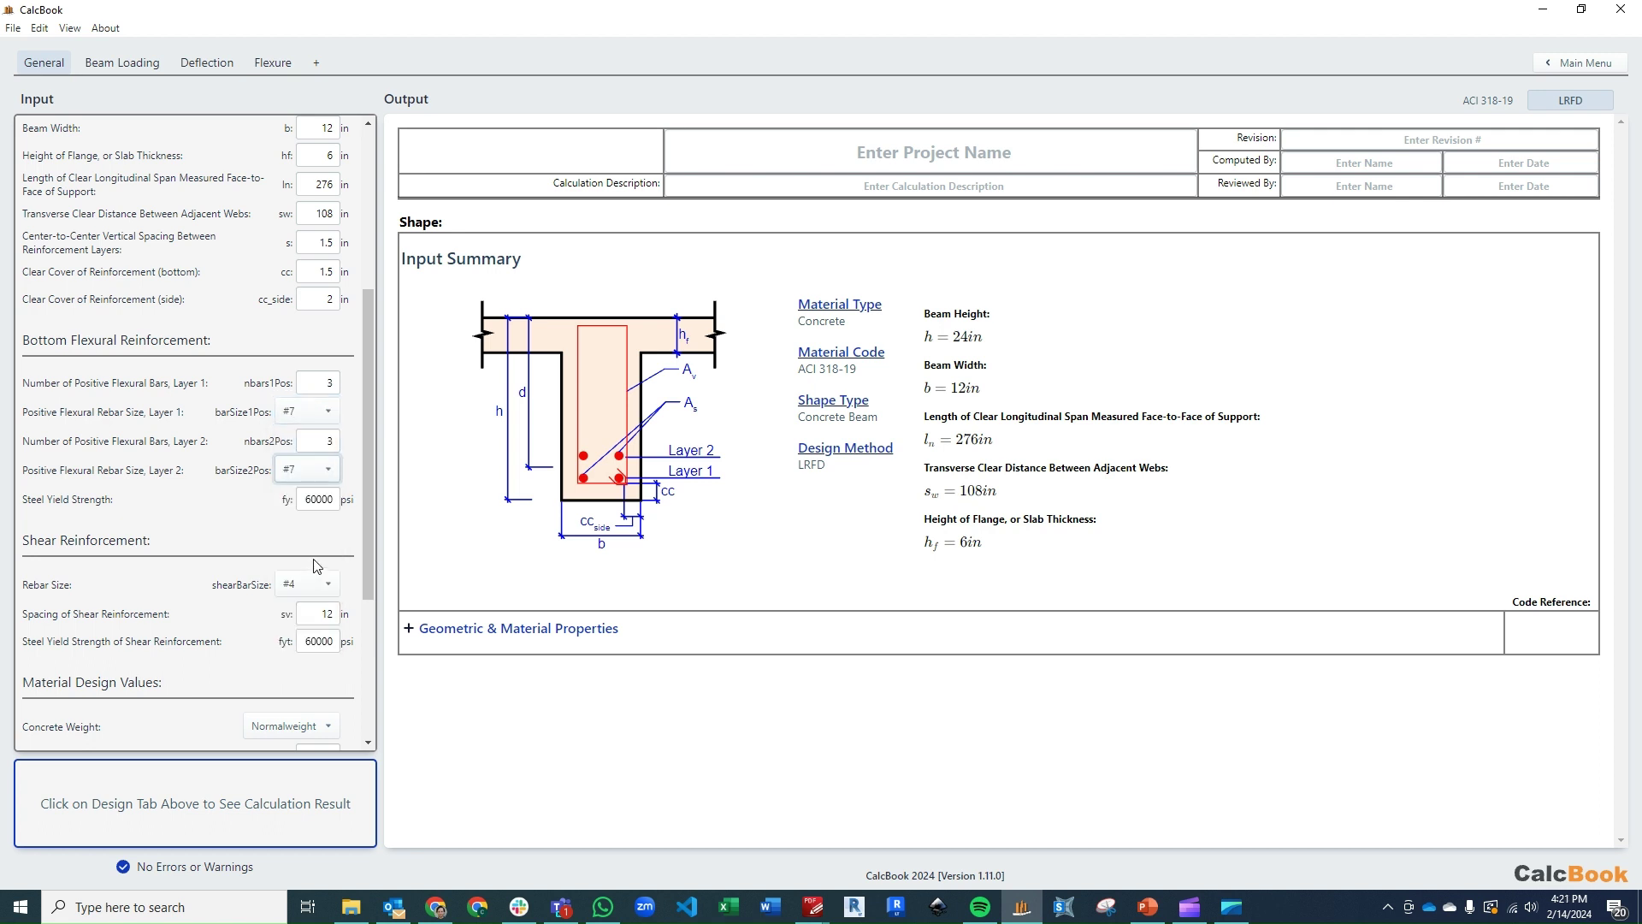
Step: Take forces as User Entered with no load combinations, leaving only General and Flexure tabs
left_click_drag(372, 419, 368, 476)
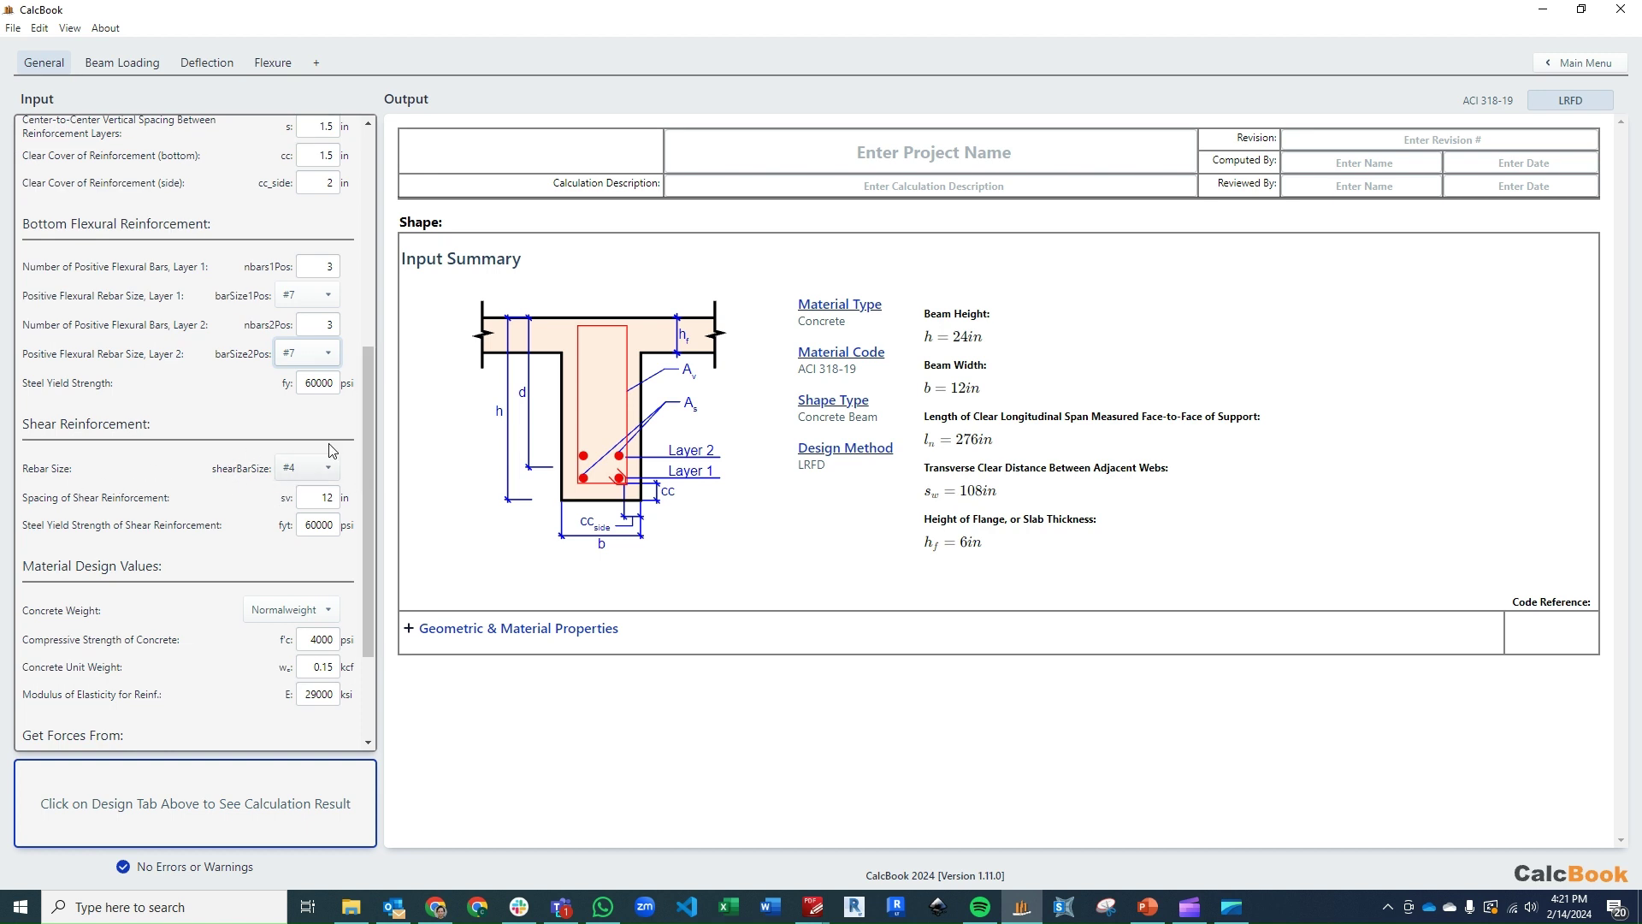
left_click_drag(368, 397, 369, 492)
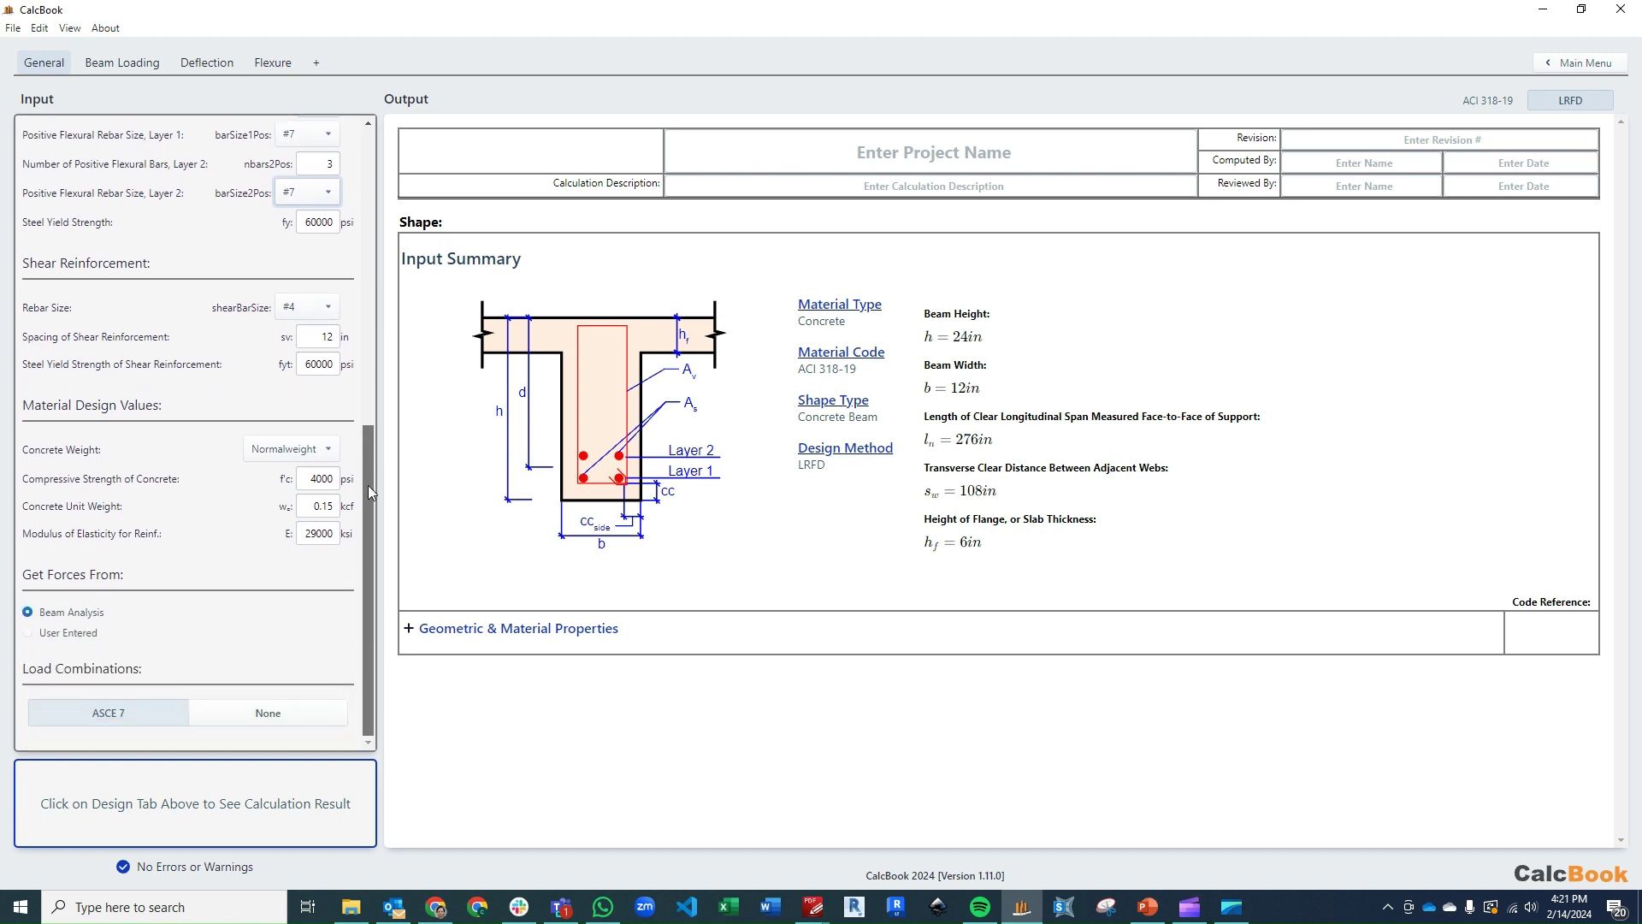
left_click(56, 634)
left_click(265, 715)
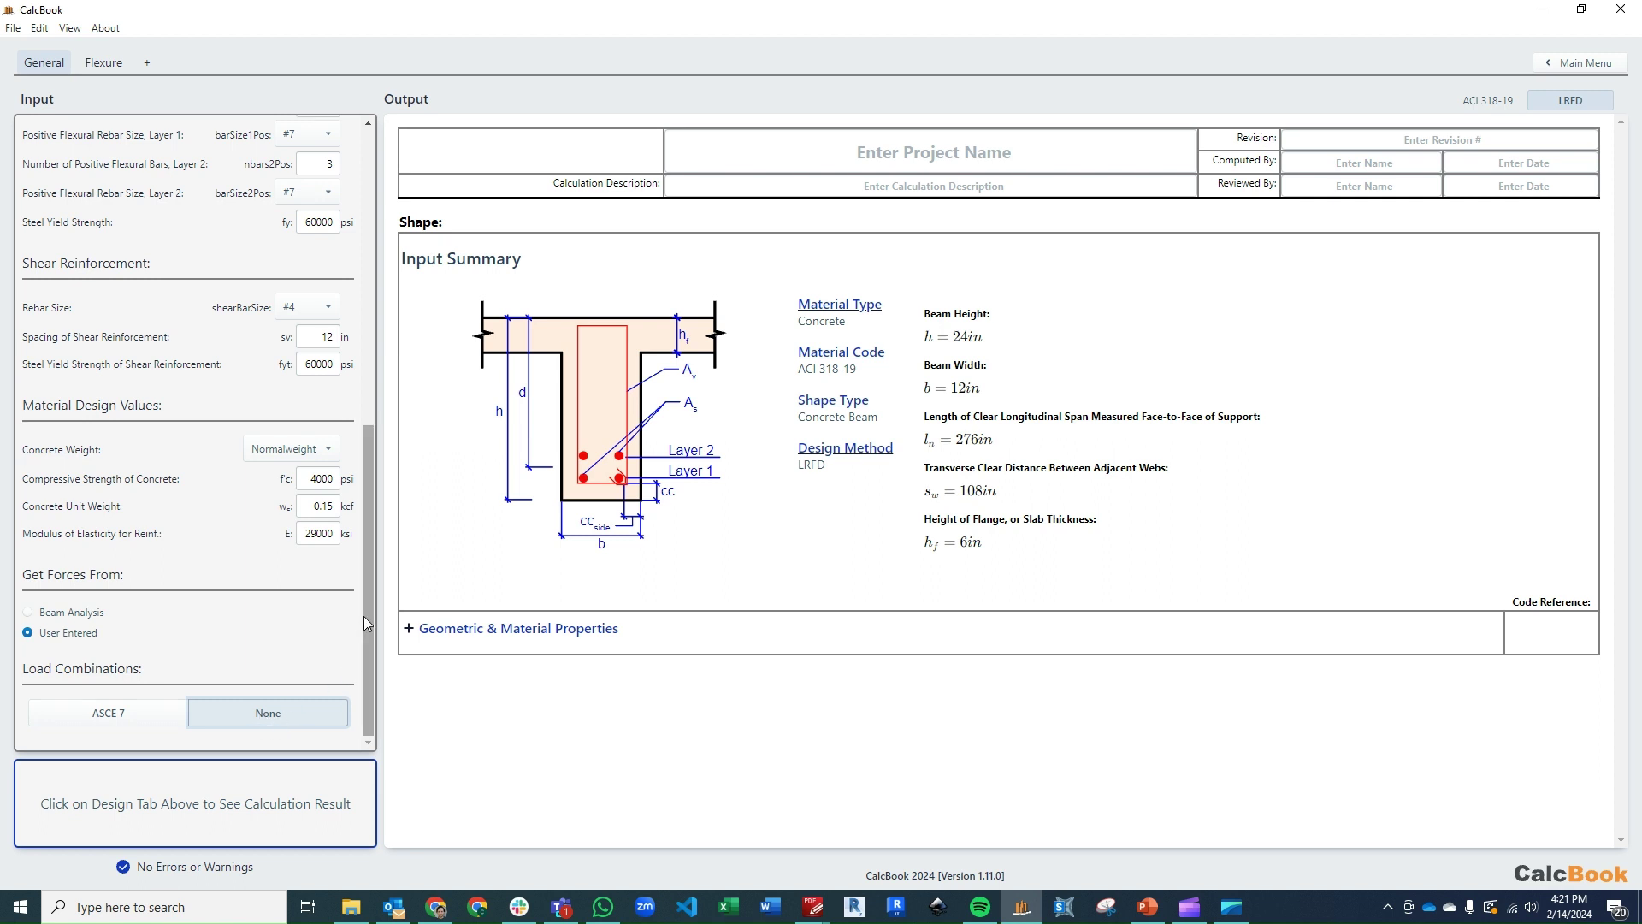
left_click_drag(366, 612, 377, 295)
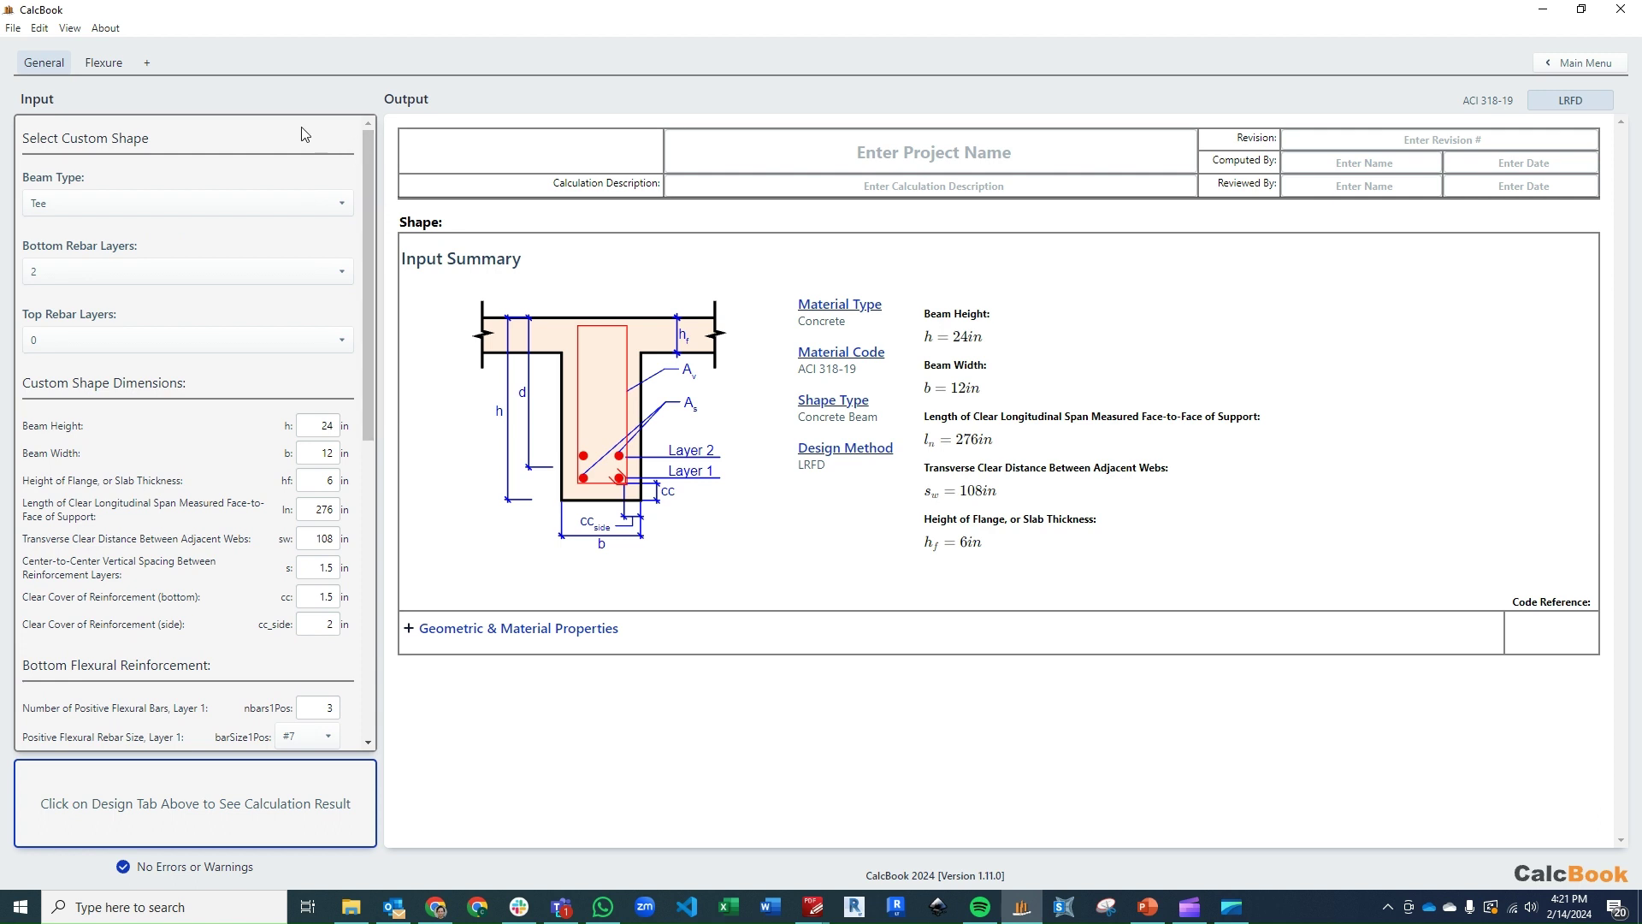
Step: Enter a 295 kip-ft flexural design load, giving D/C 0.89 against 330.41 kip-ft
left_click(103, 68)
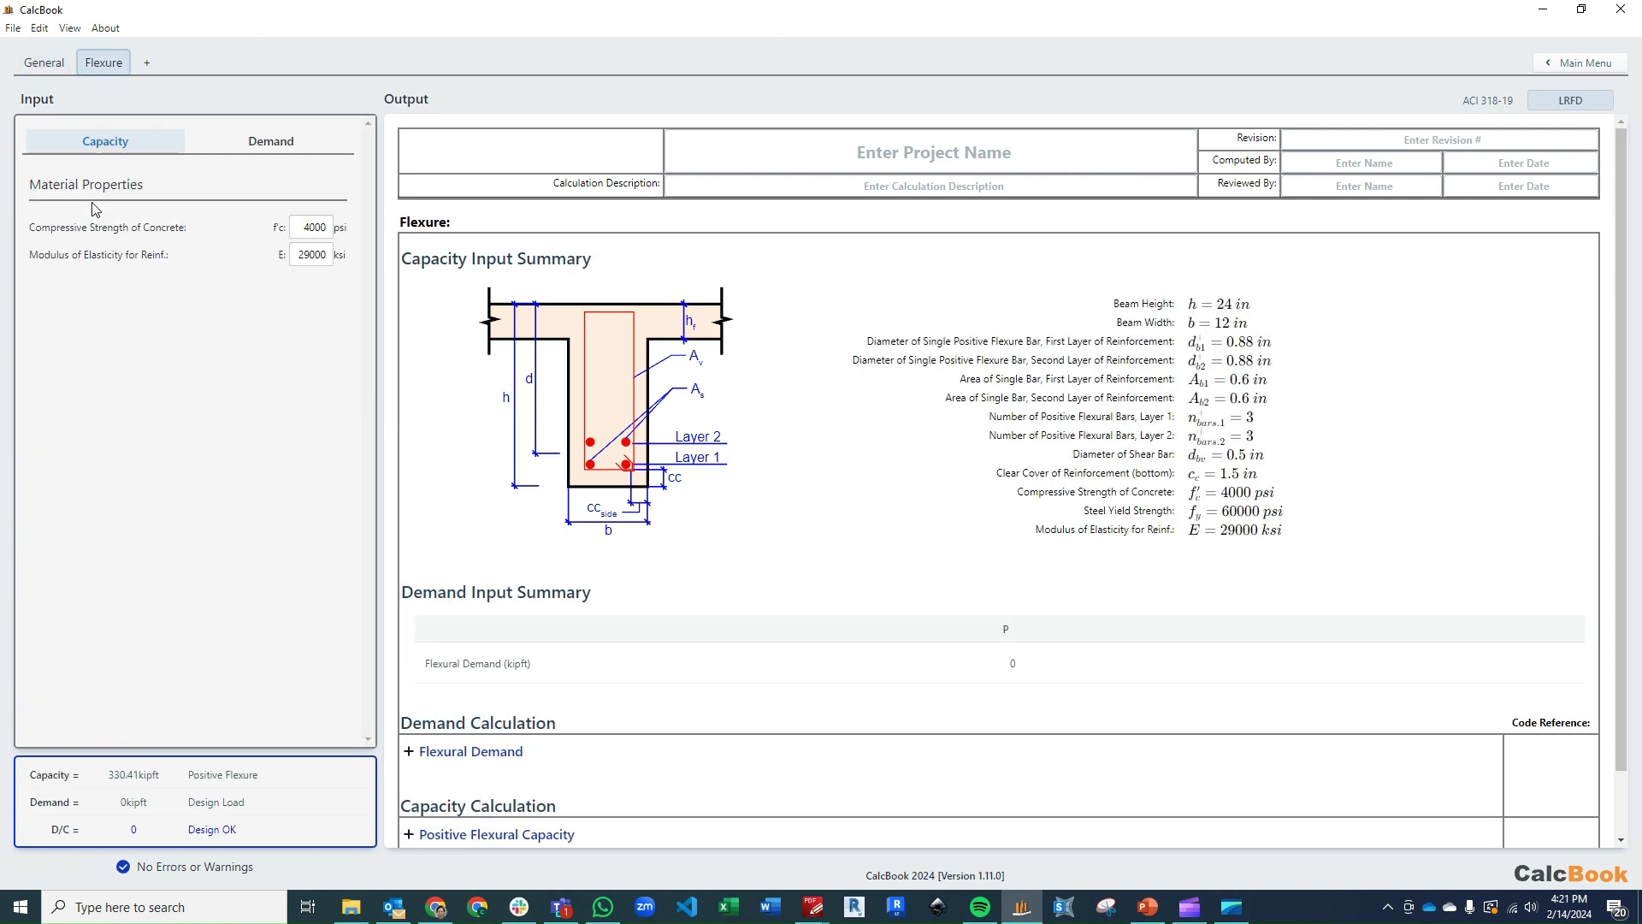
left_click(293, 144)
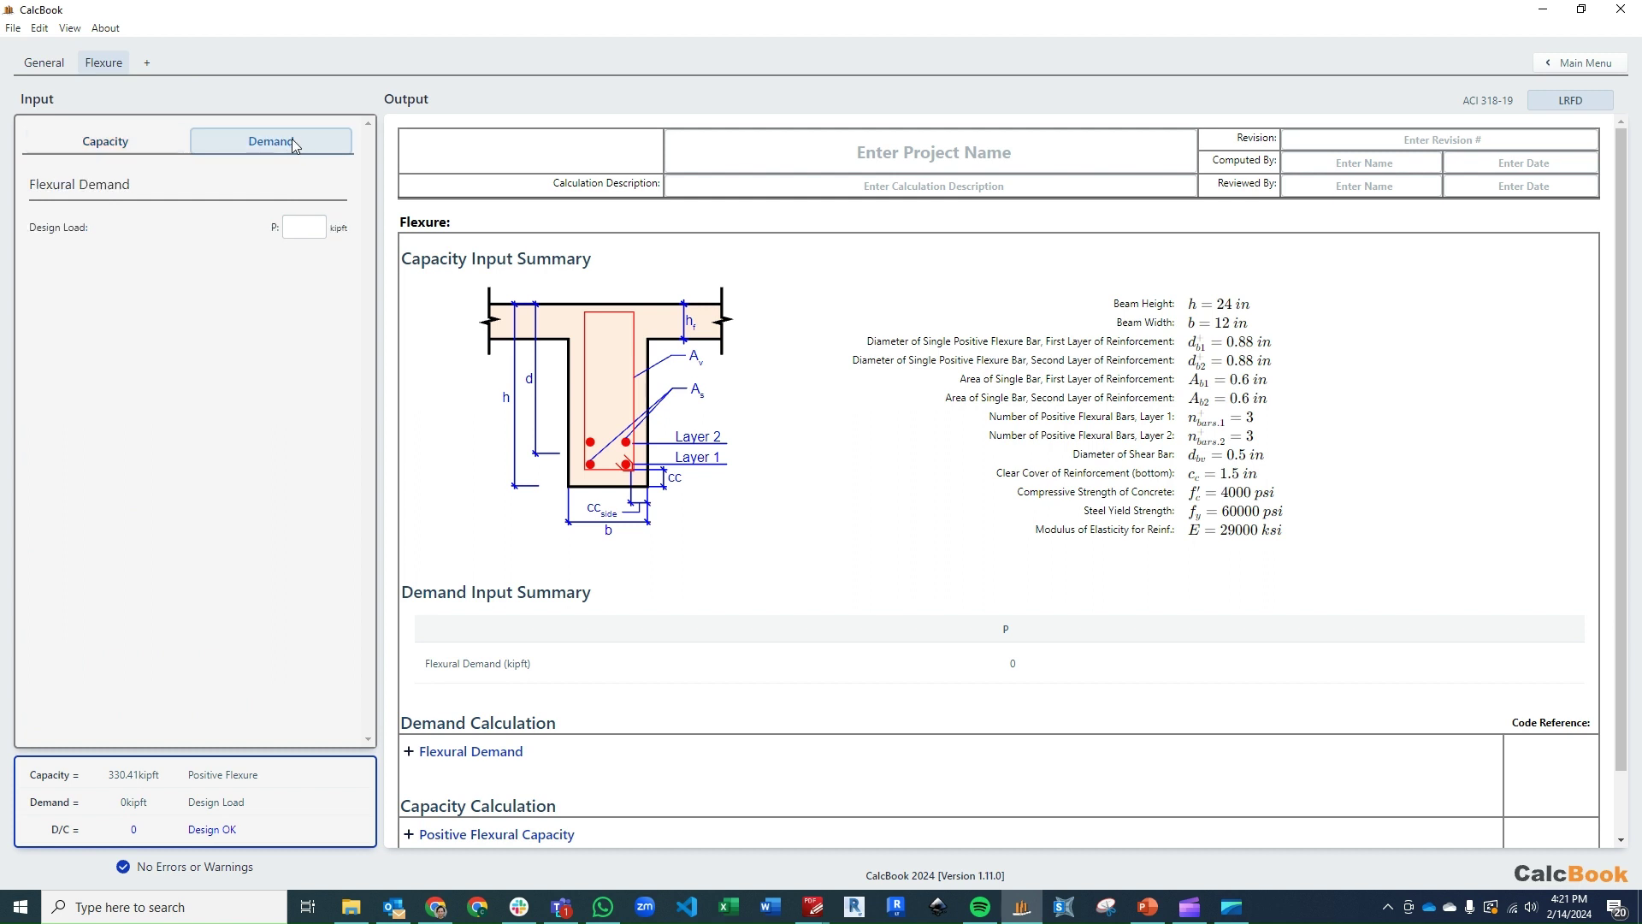
left_click(319, 235)
type("295")
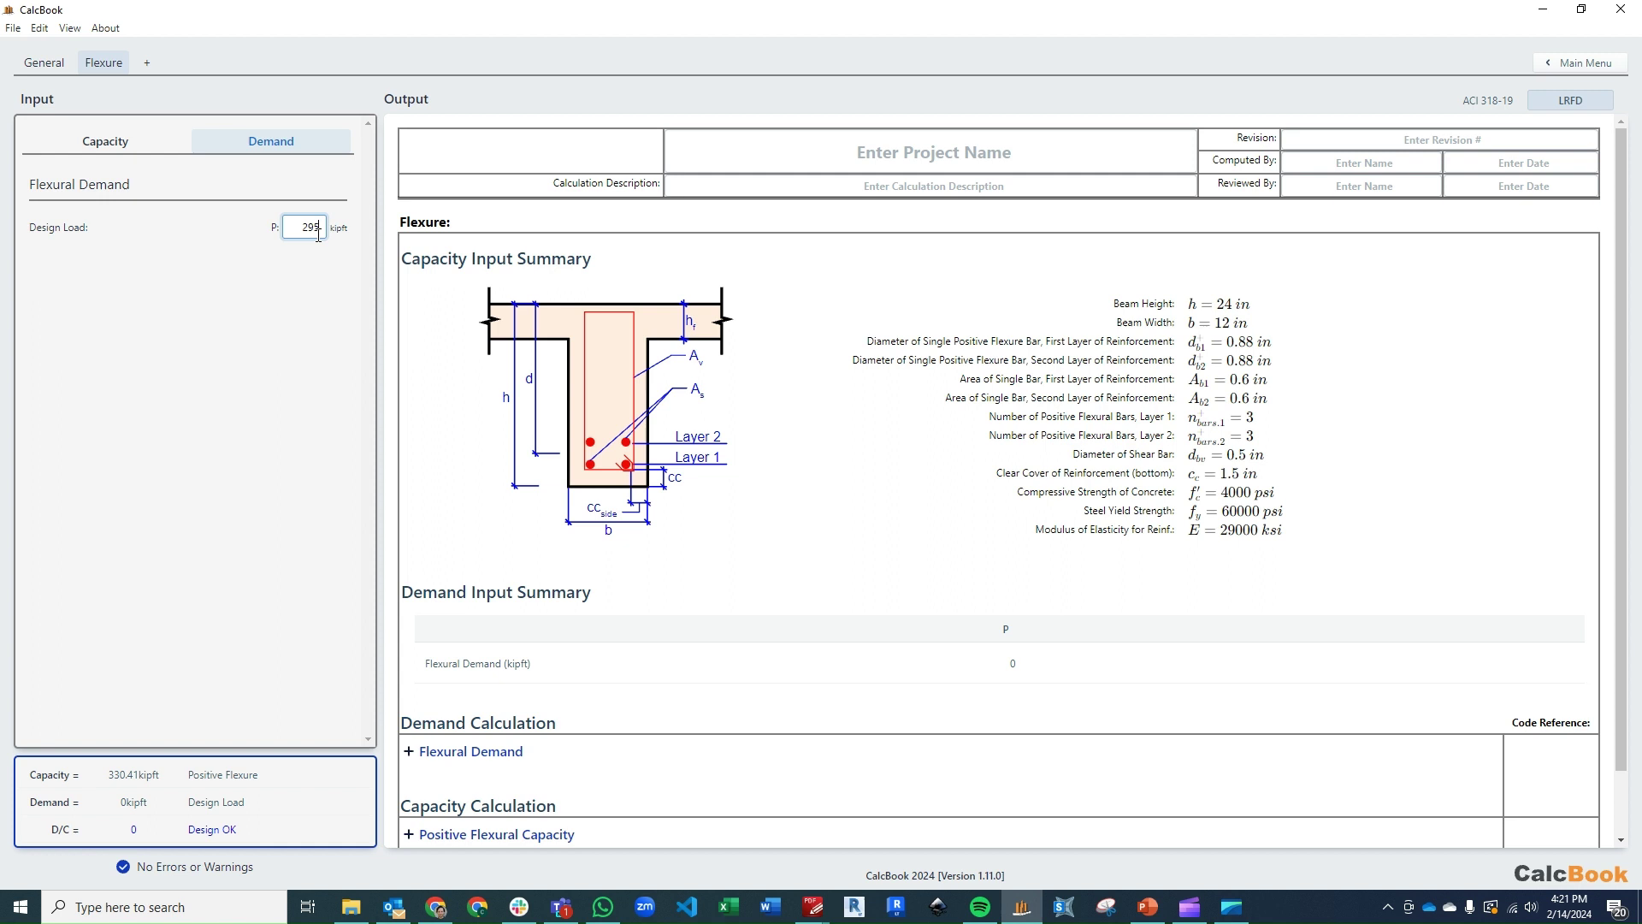
key("Return")
scroll(659, 333, "down", 1)
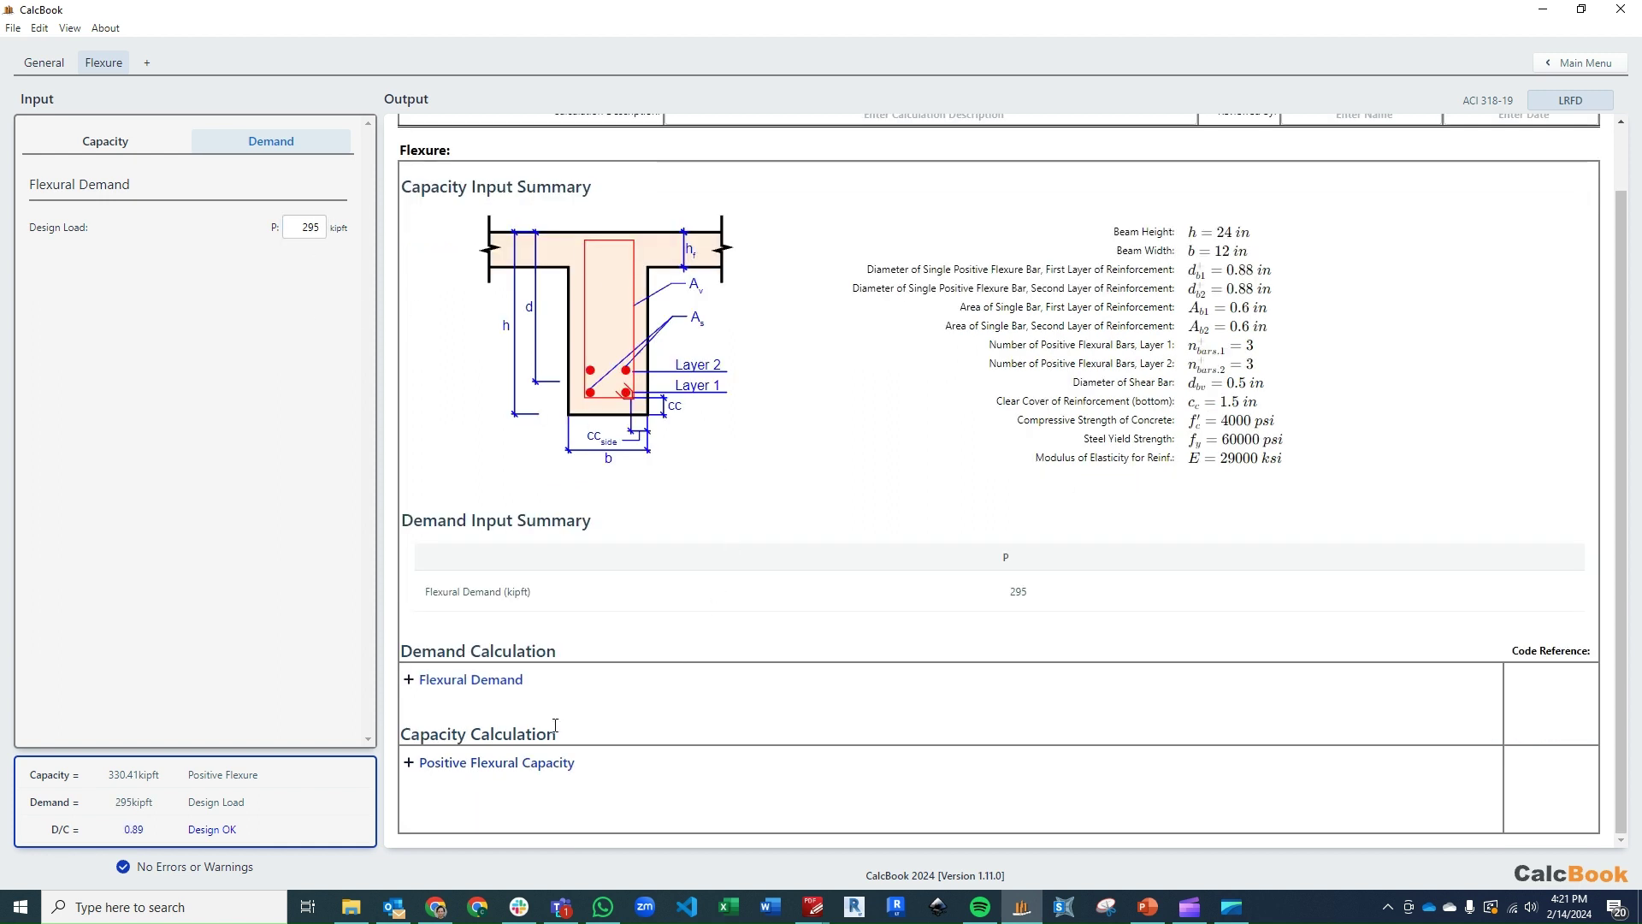
Step: Expand Positive Flexural Capacity and its Determine Effective Flange Width derivation
left_click(539, 764)
scroll(708, 590, "down", 2)
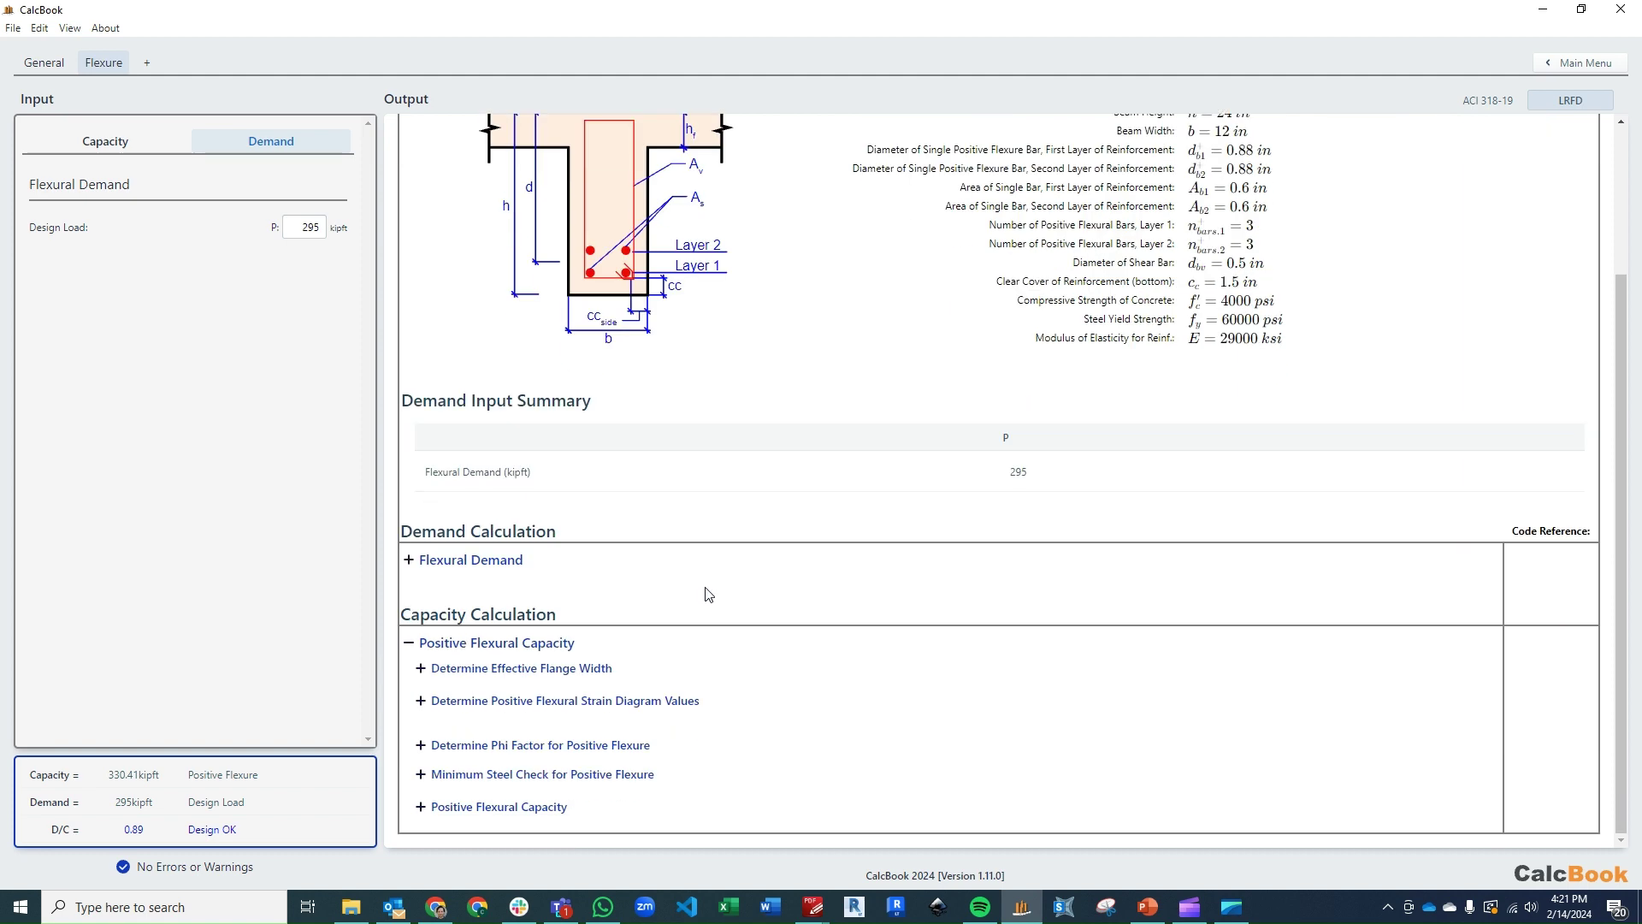
left_click(706, 668)
scroll(799, 539, "down", 4)
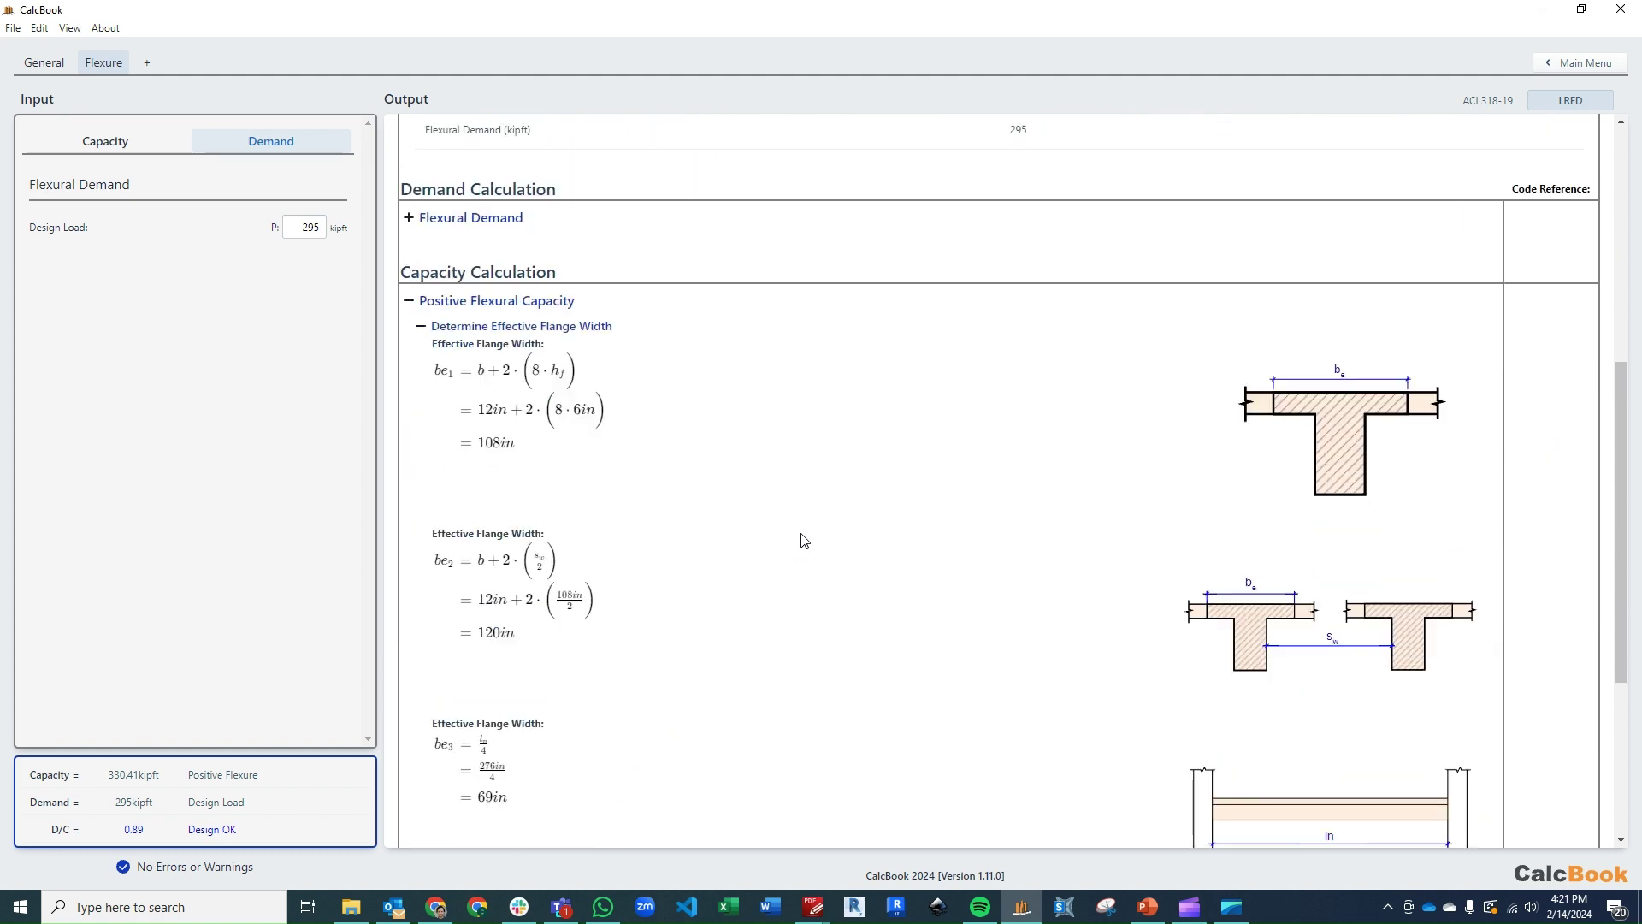
scroll(812, 540, "down", 1)
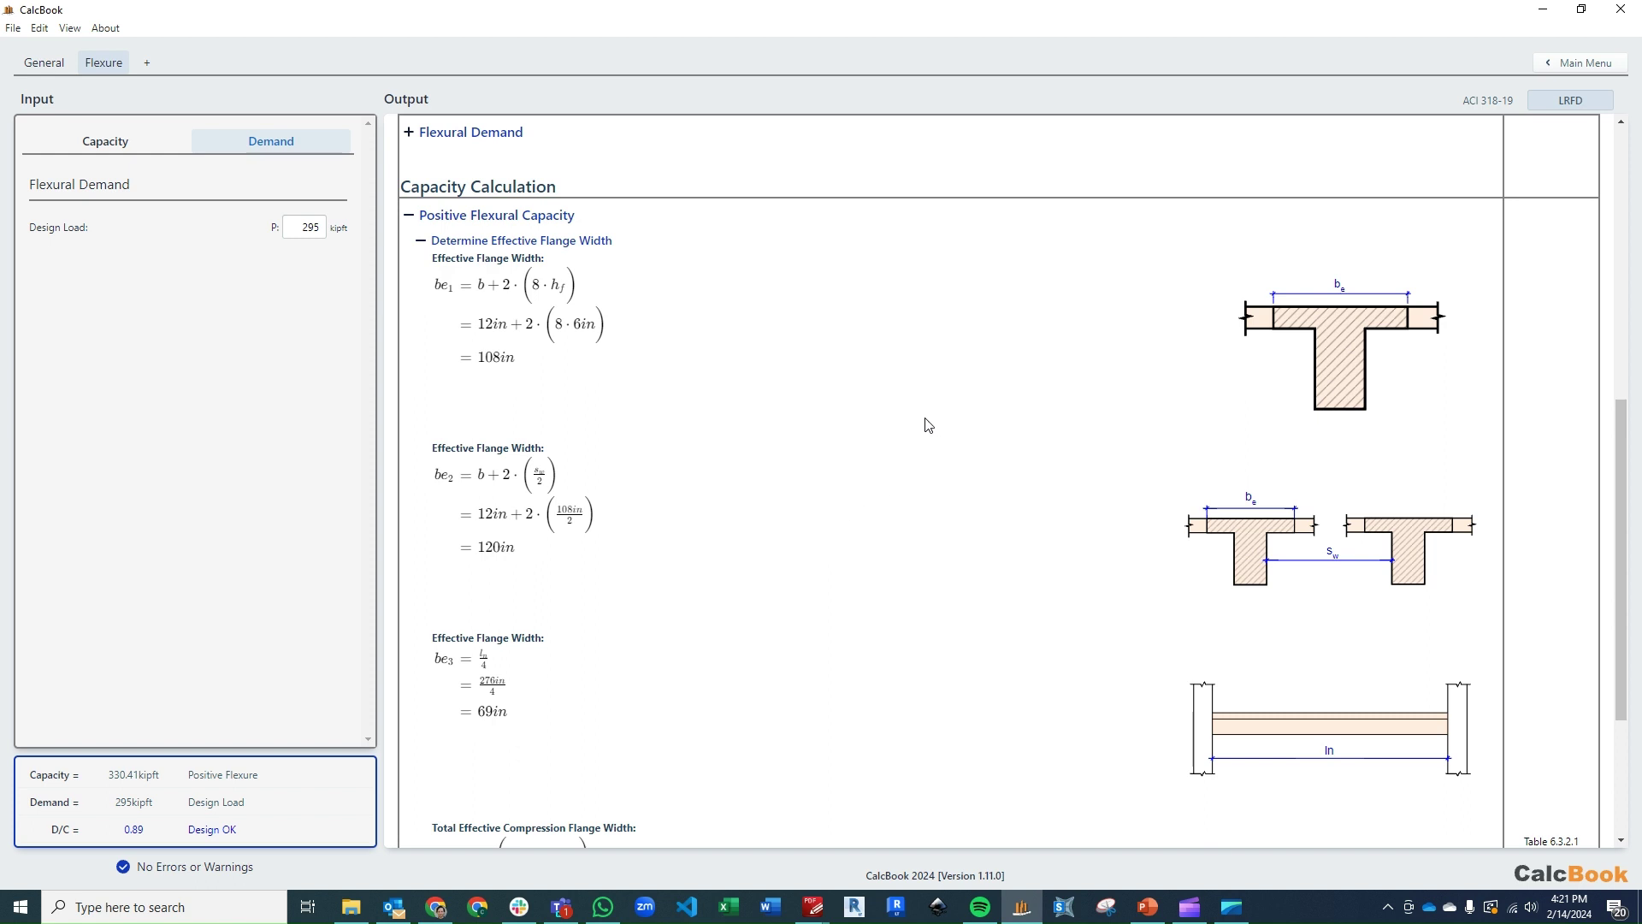
Step: Enlarge the flange width diagram and review be1, be2, be3 down to the 69 in minimum
left_click(1361, 355)
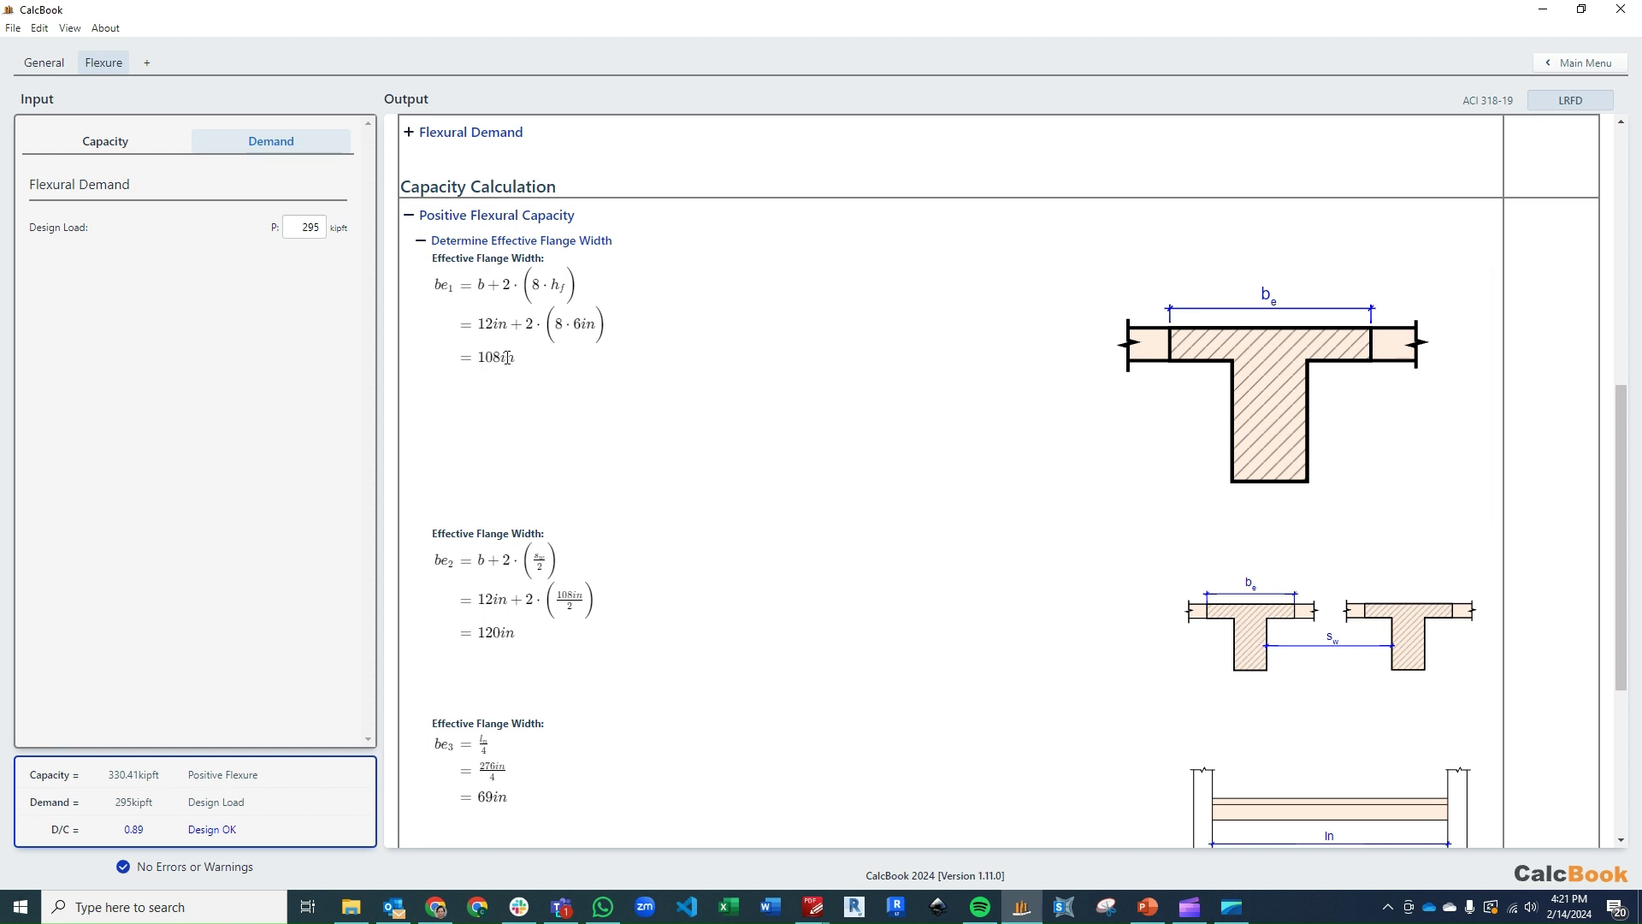
scroll(513, 386, "down", 2)
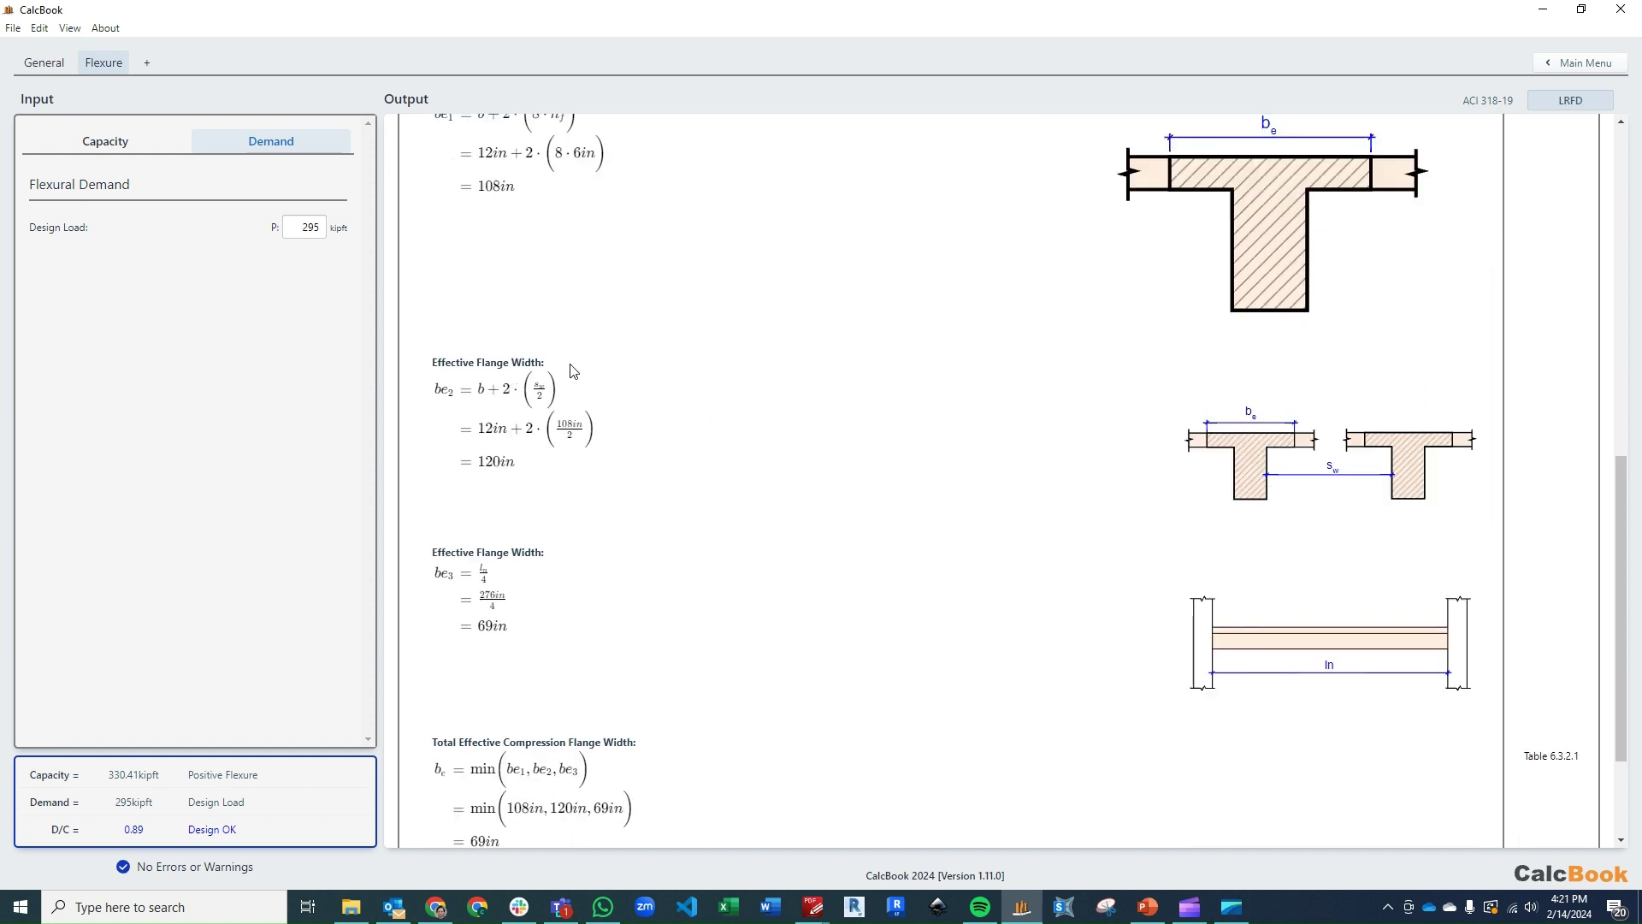
mouse_move(1160, 448)
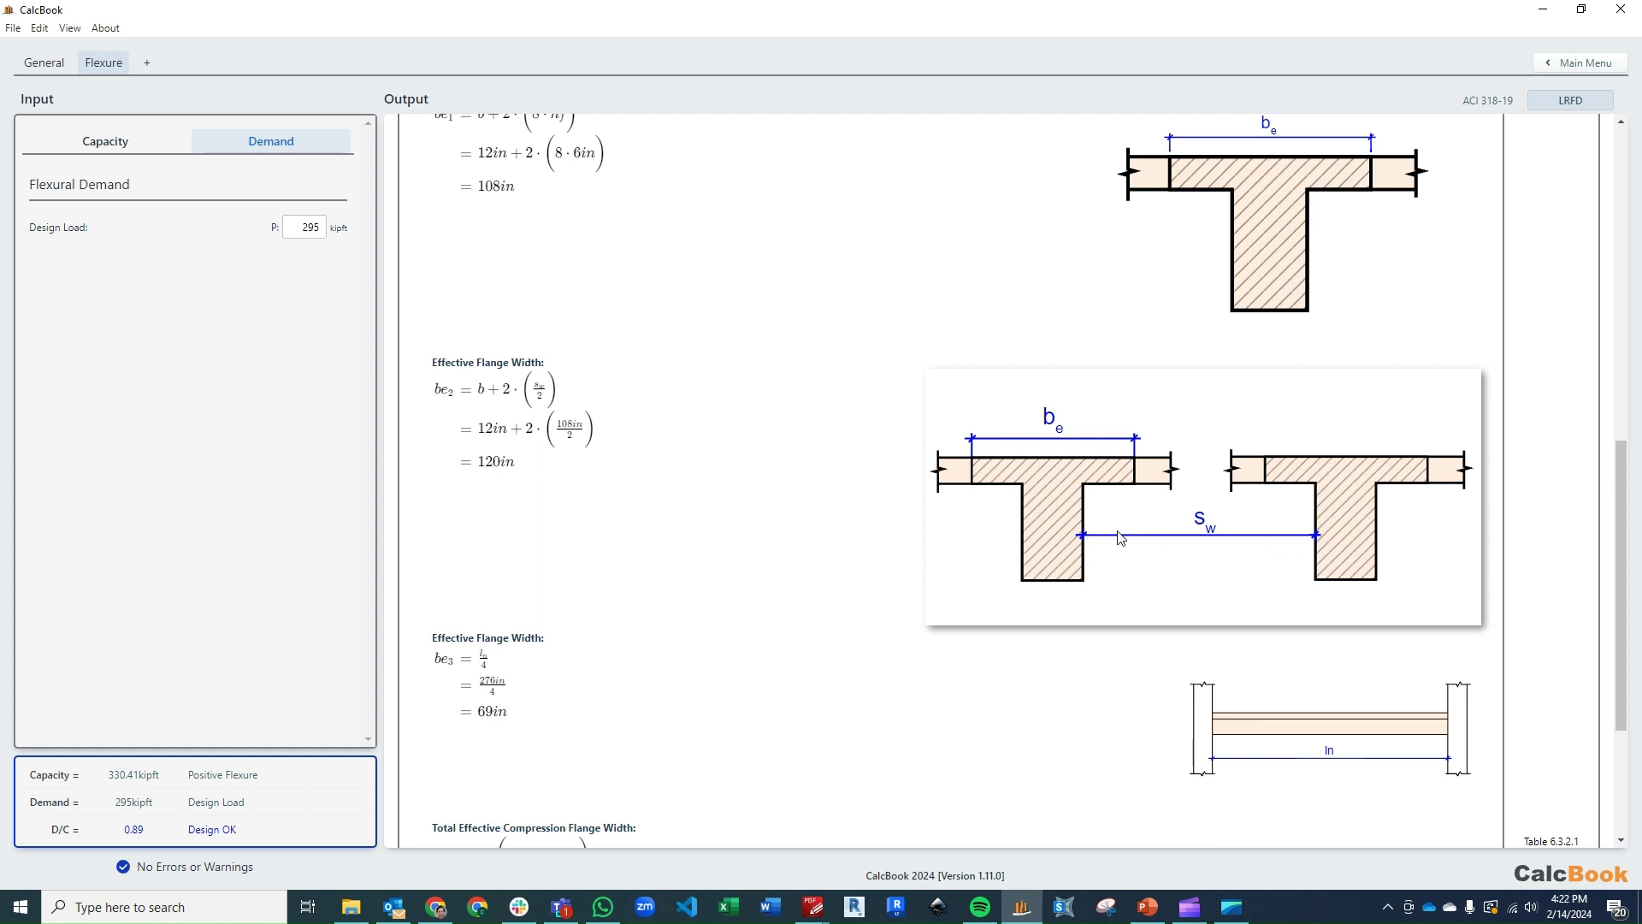
scroll(1120, 537, "down", 2)
mouse_move(1309, 510)
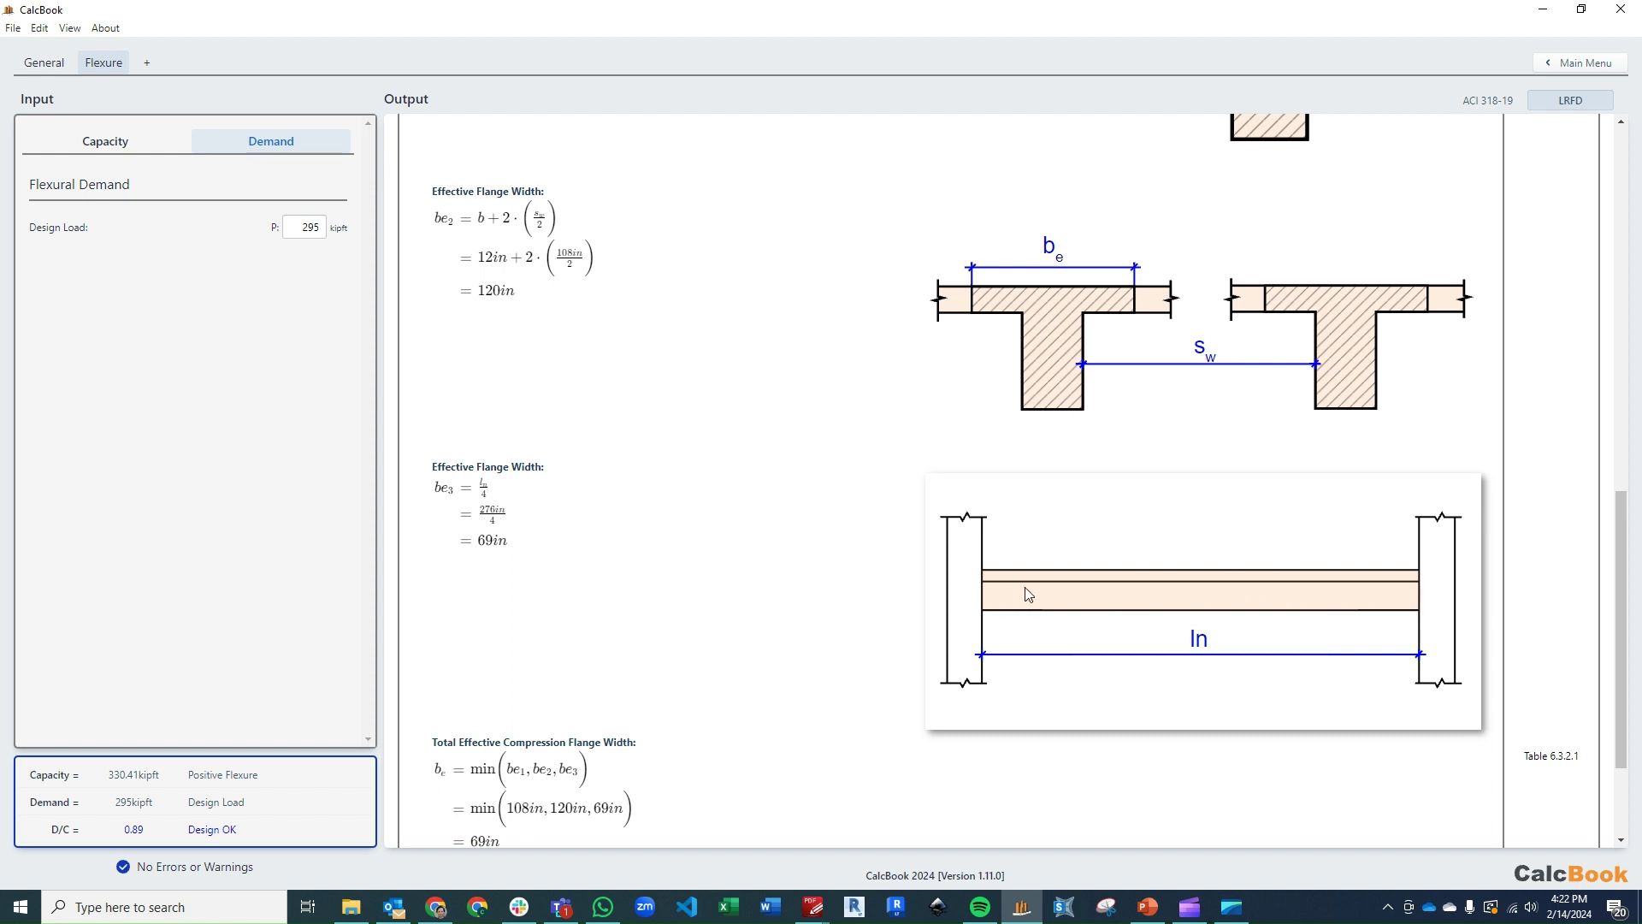
scroll(800, 528, "down", 2)
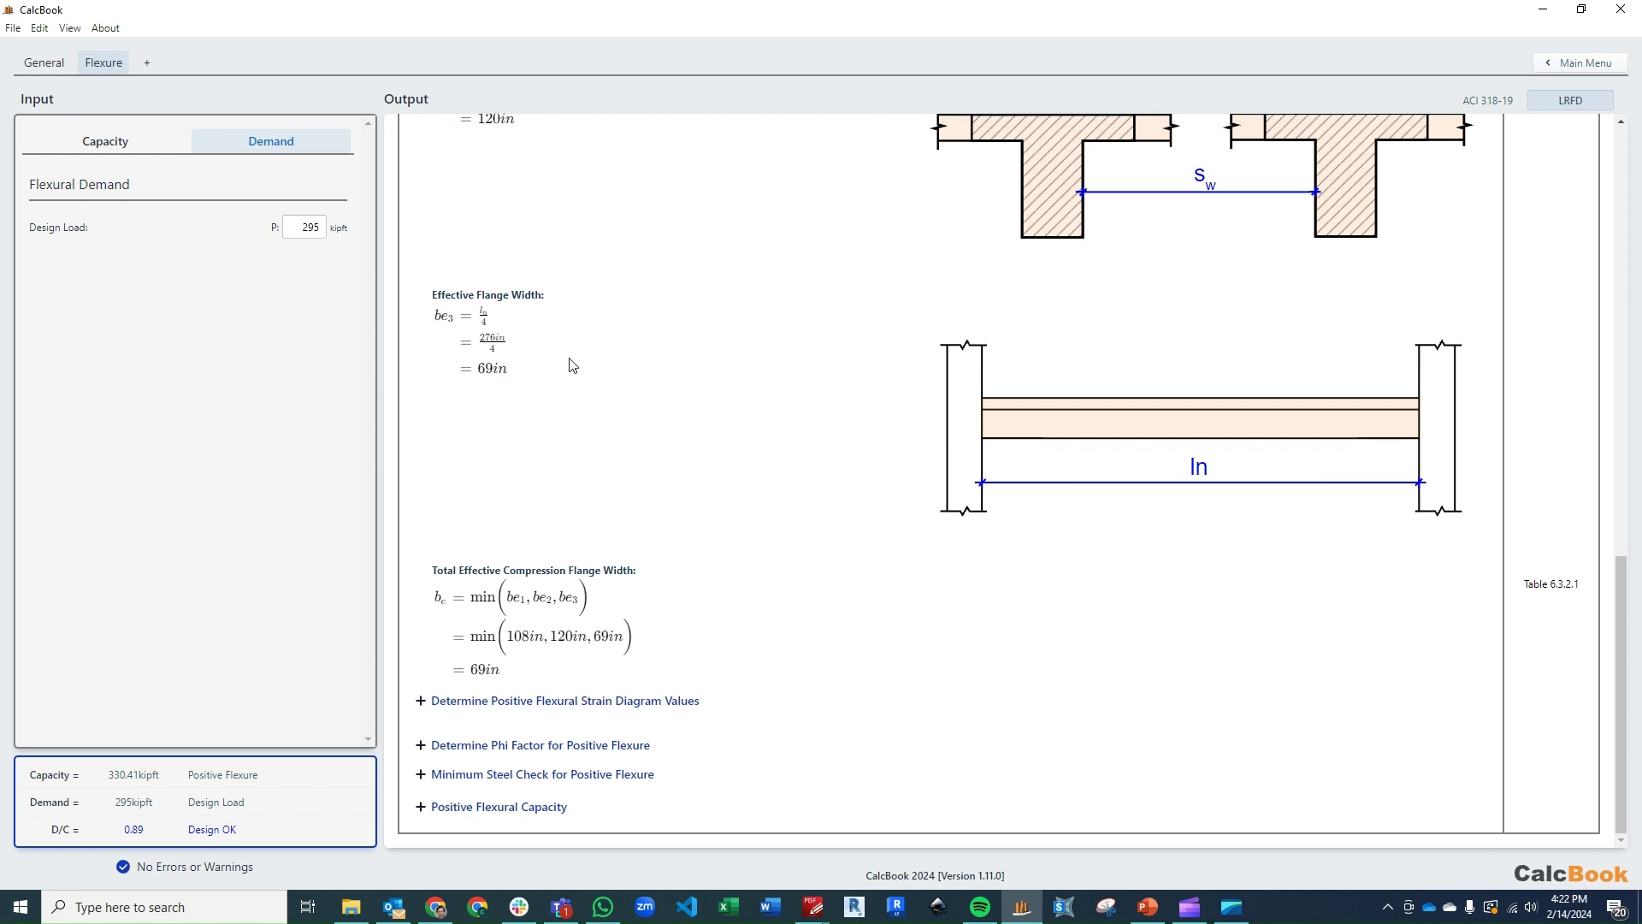
Step: Expand the strain diagram values and review As 3.61 in², a 0.92 in and εt 0.057
left_click(659, 700)
scroll(718, 509, "down", 4)
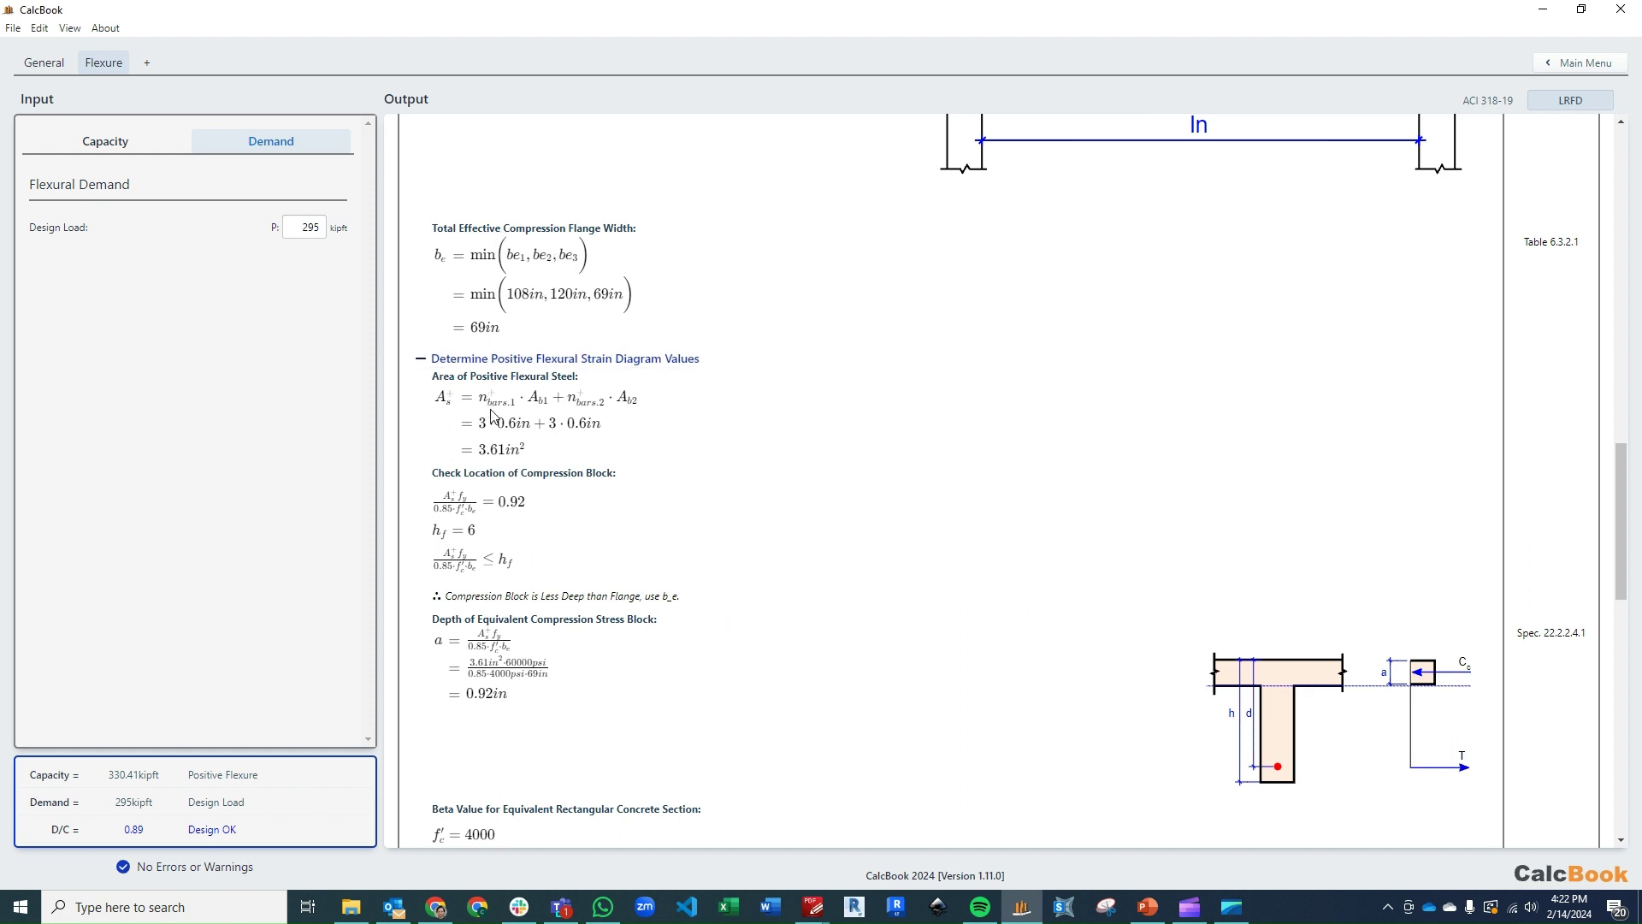
scroll(613, 412, "down", 1)
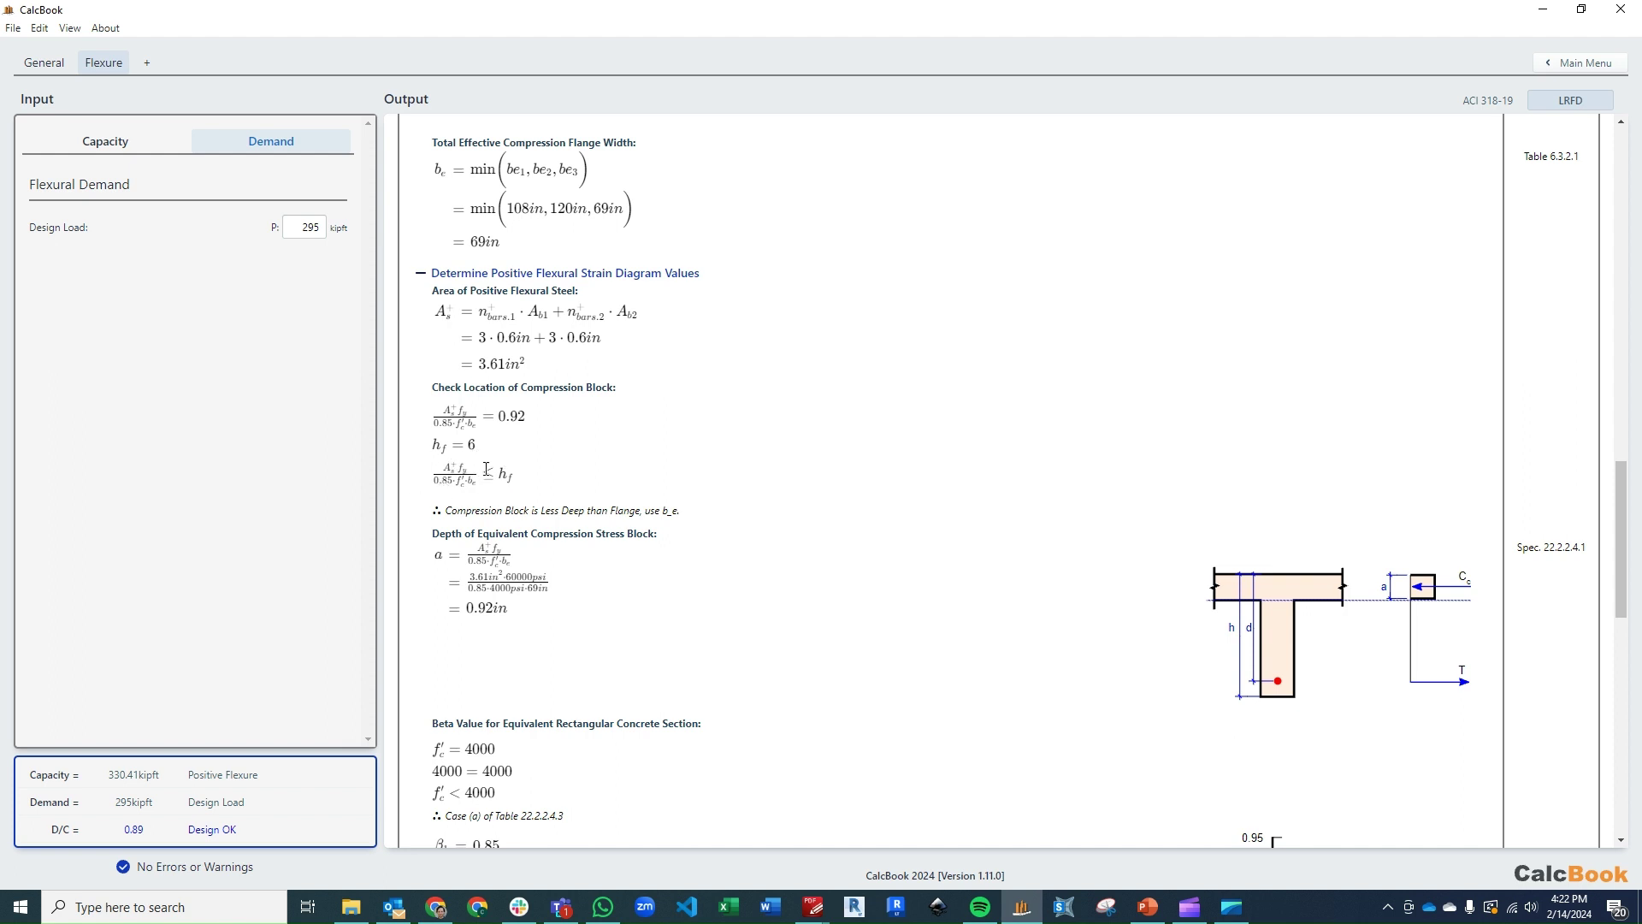
scroll(651, 456, "down", 1)
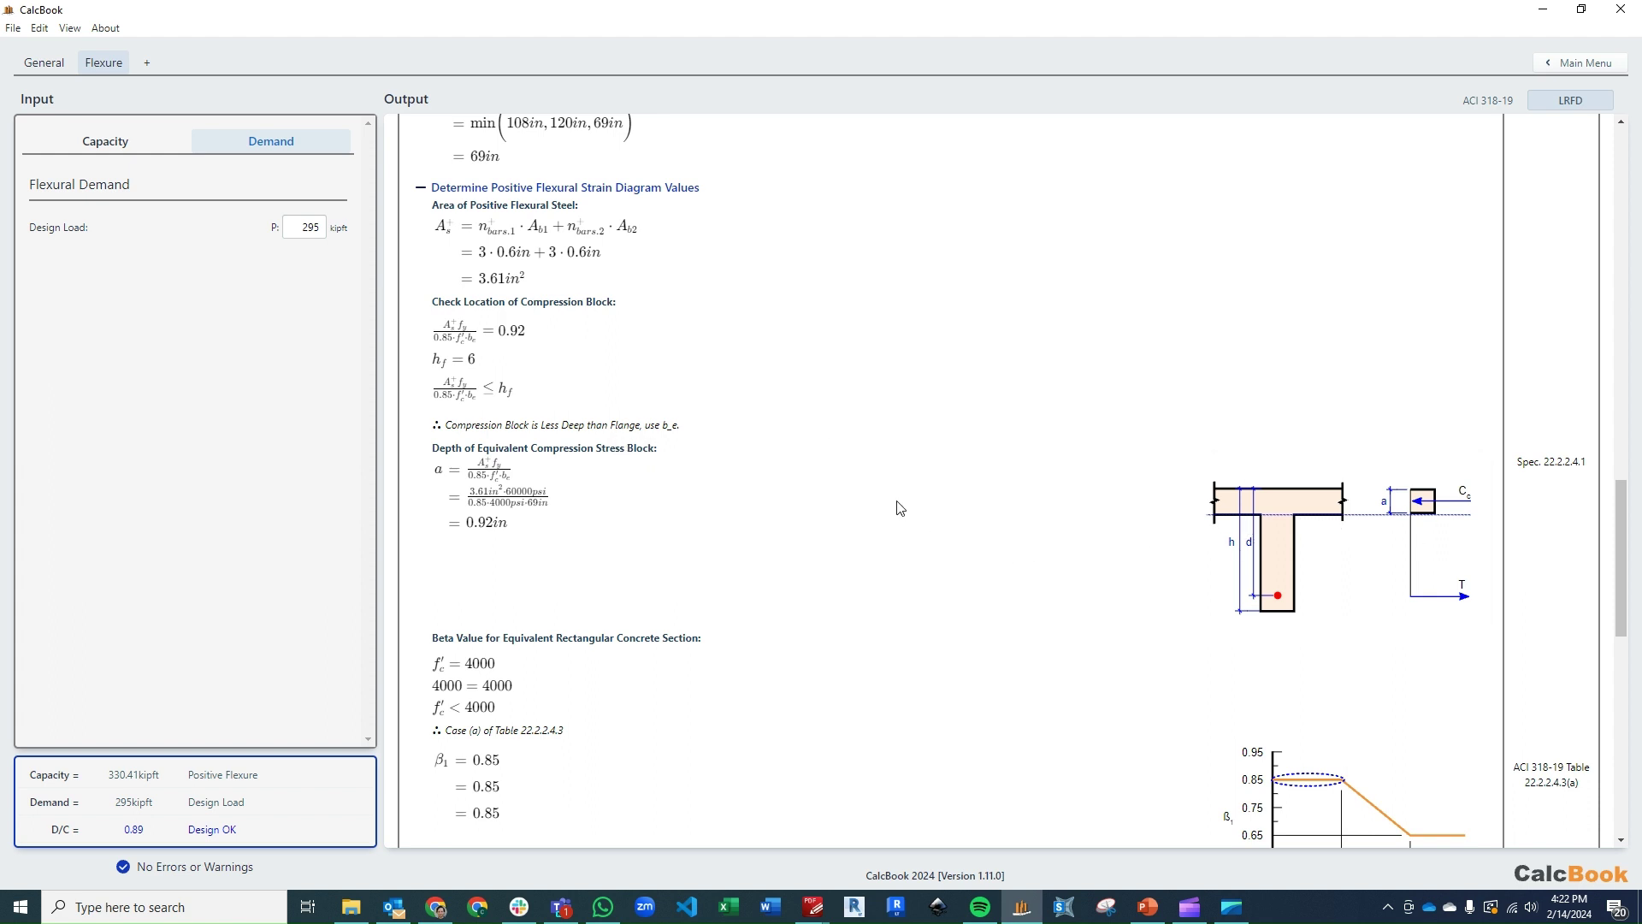
scroll(691, 514, "down", 1)
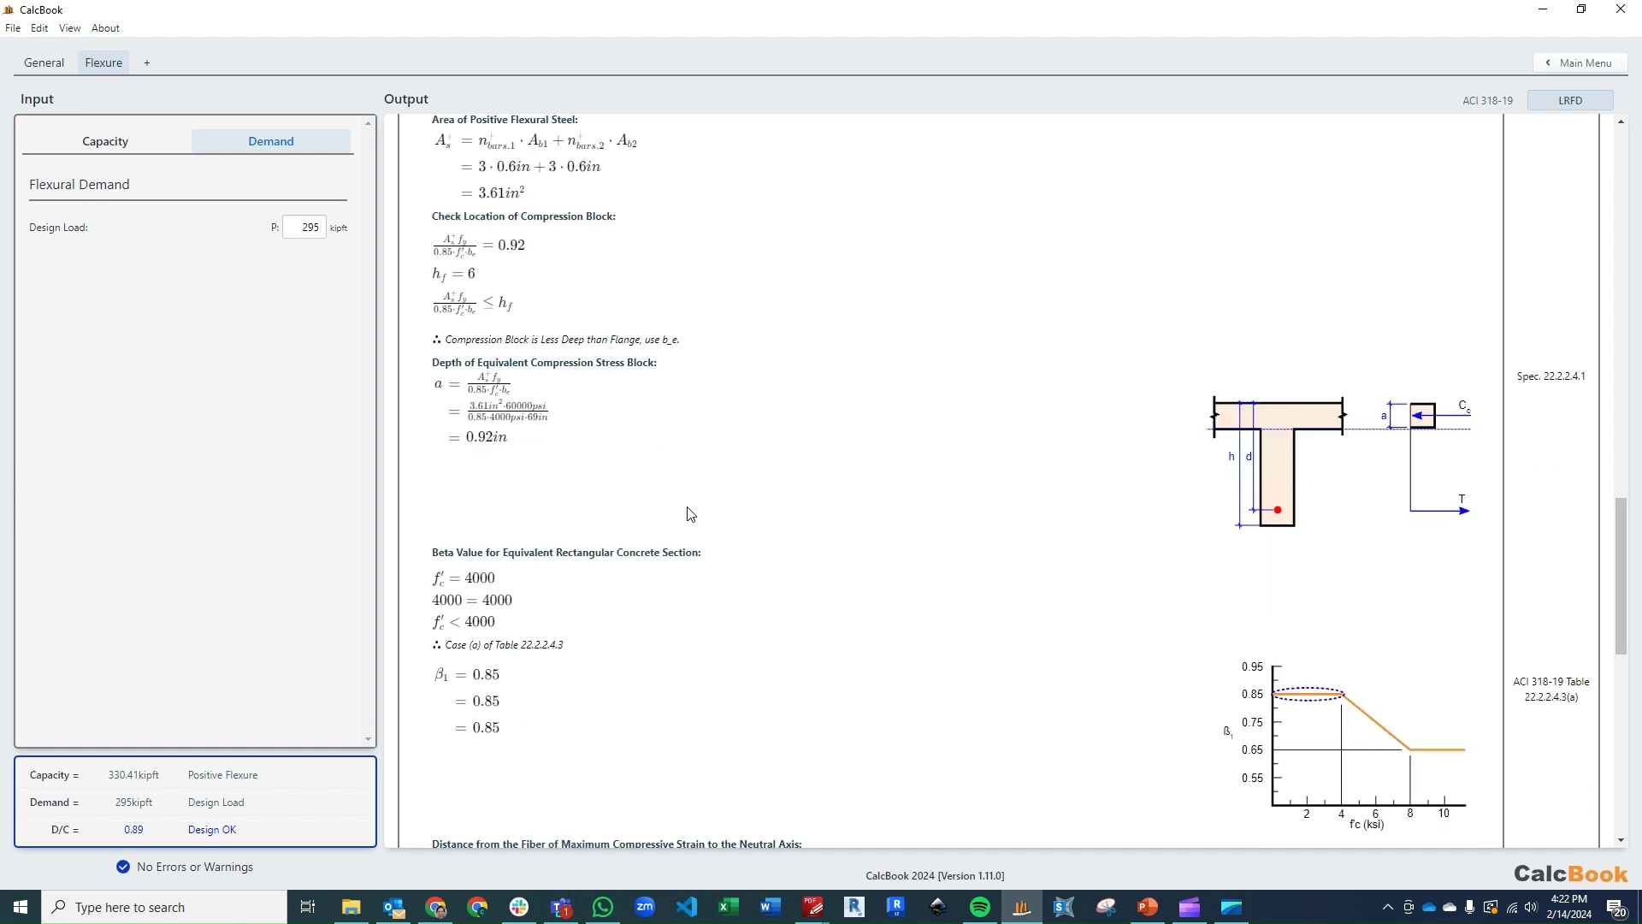
scroll(691, 514, "down", 2)
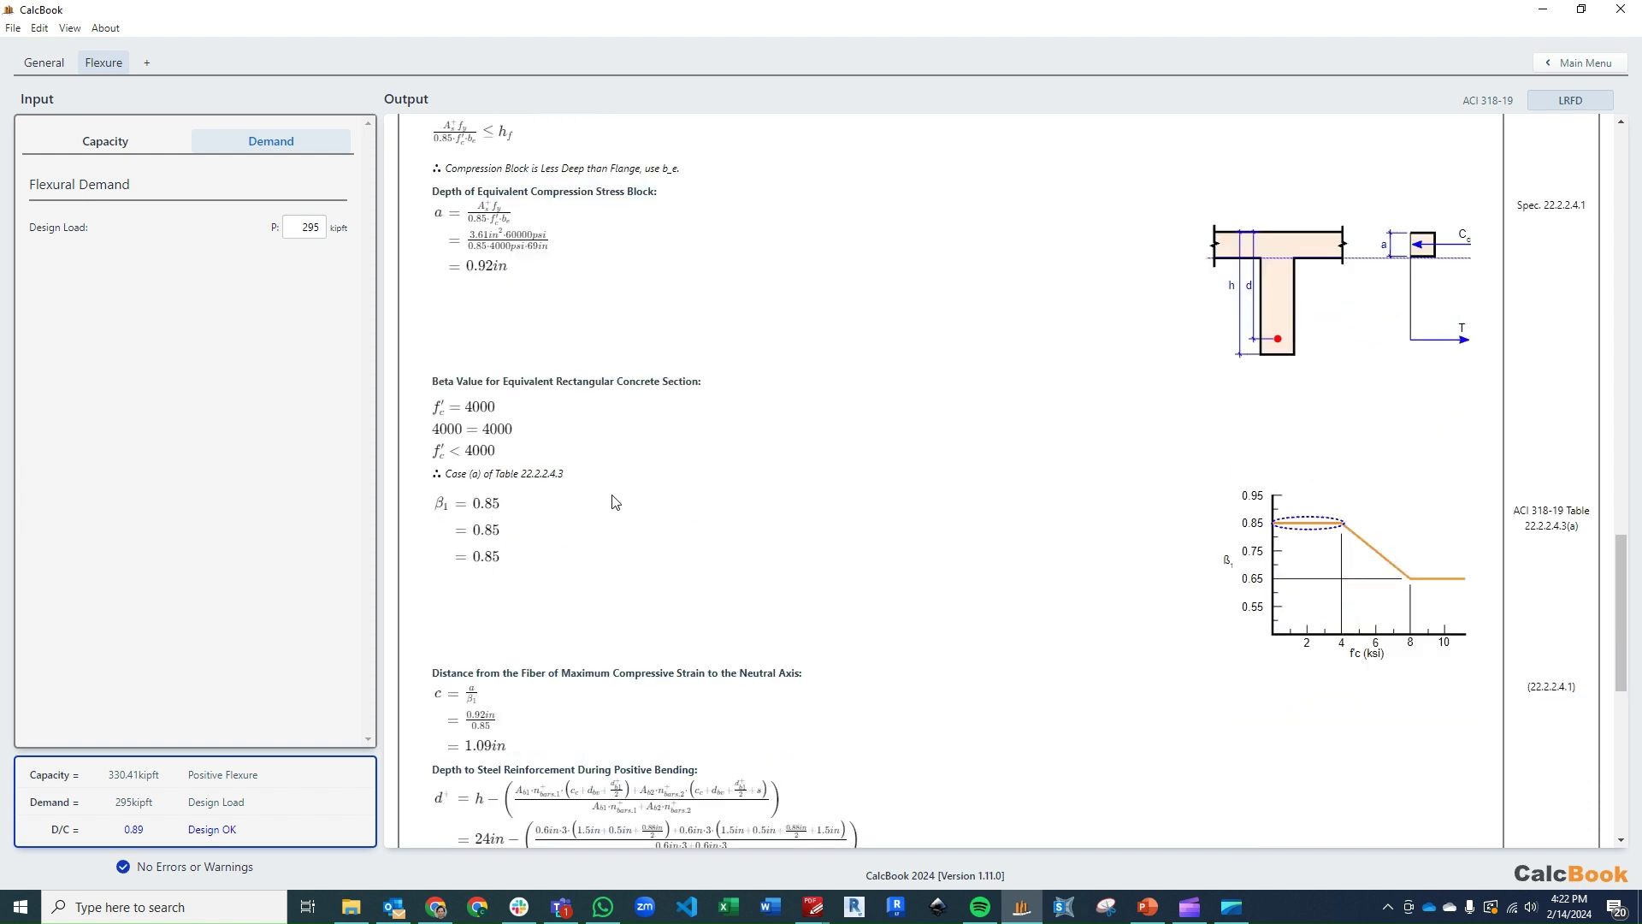
scroll(580, 481, "down", 1)
scroll(764, 431, "down", 2)
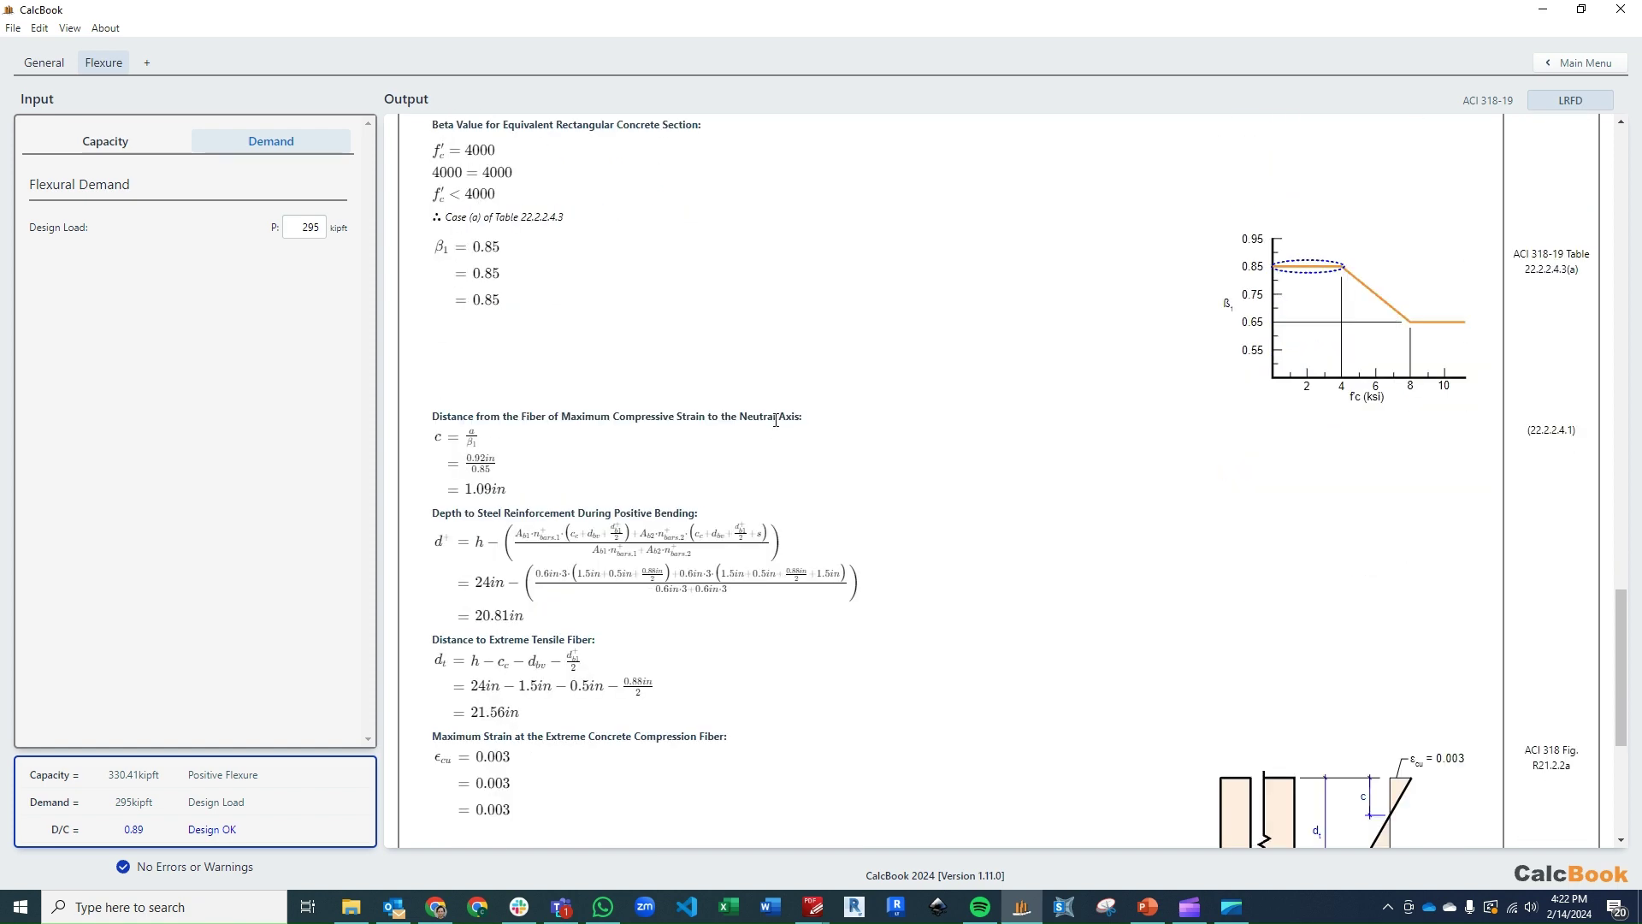
scroll(776, 420, "down", 1)
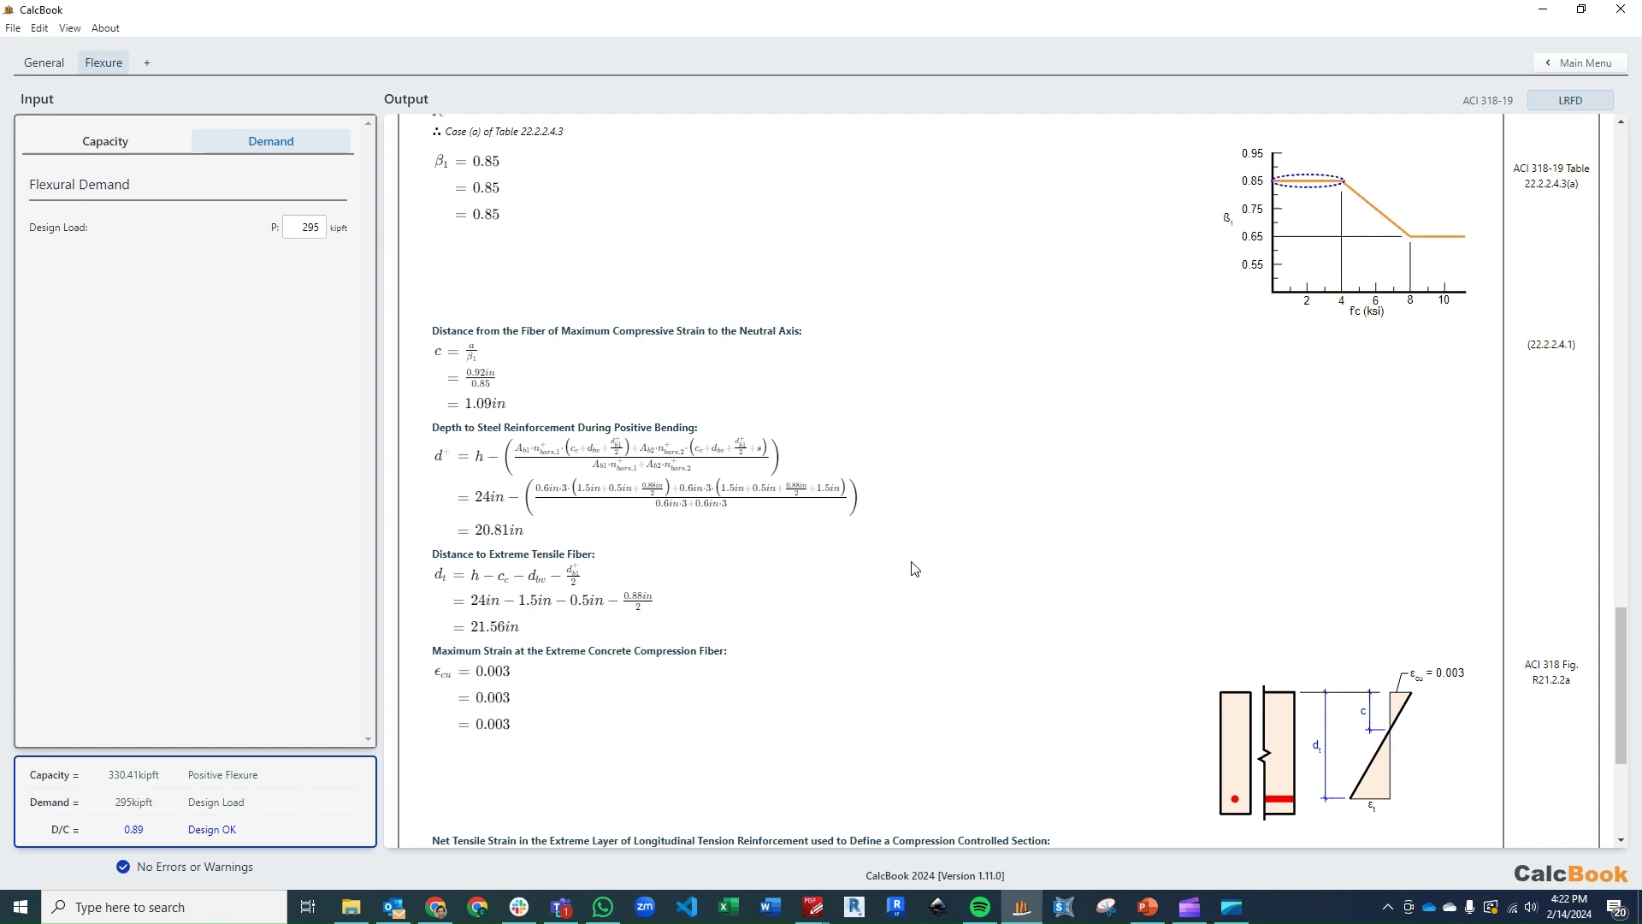
scroll(777, 565, "up", 8)
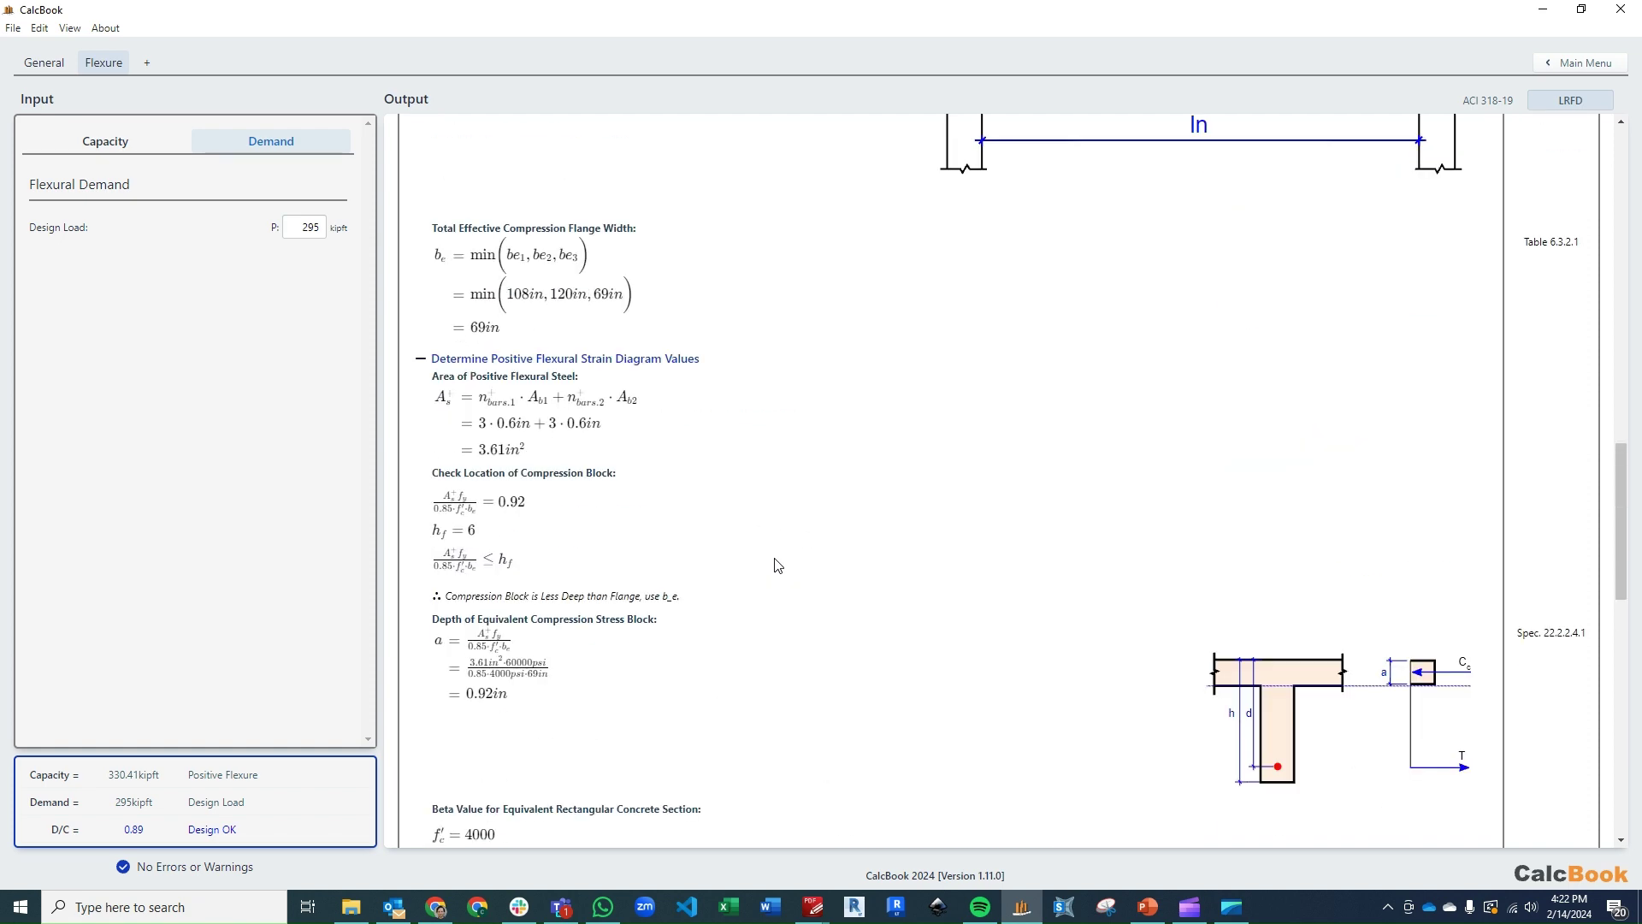
scroll(778, 565, "up", 10)
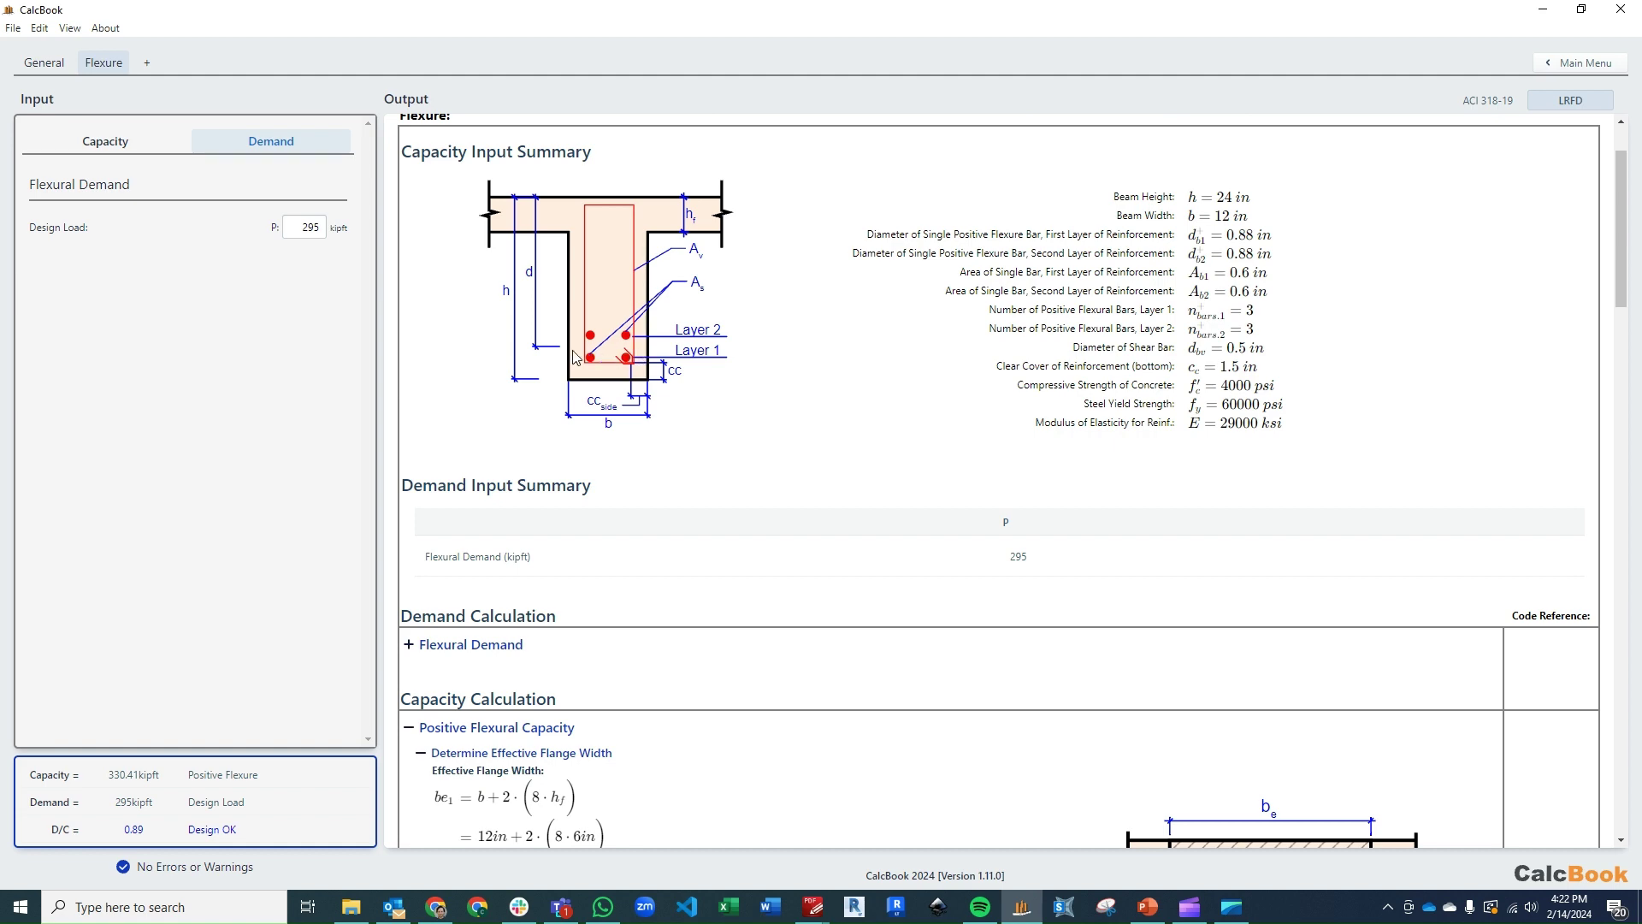
scroll(847, 484, "down", 10)
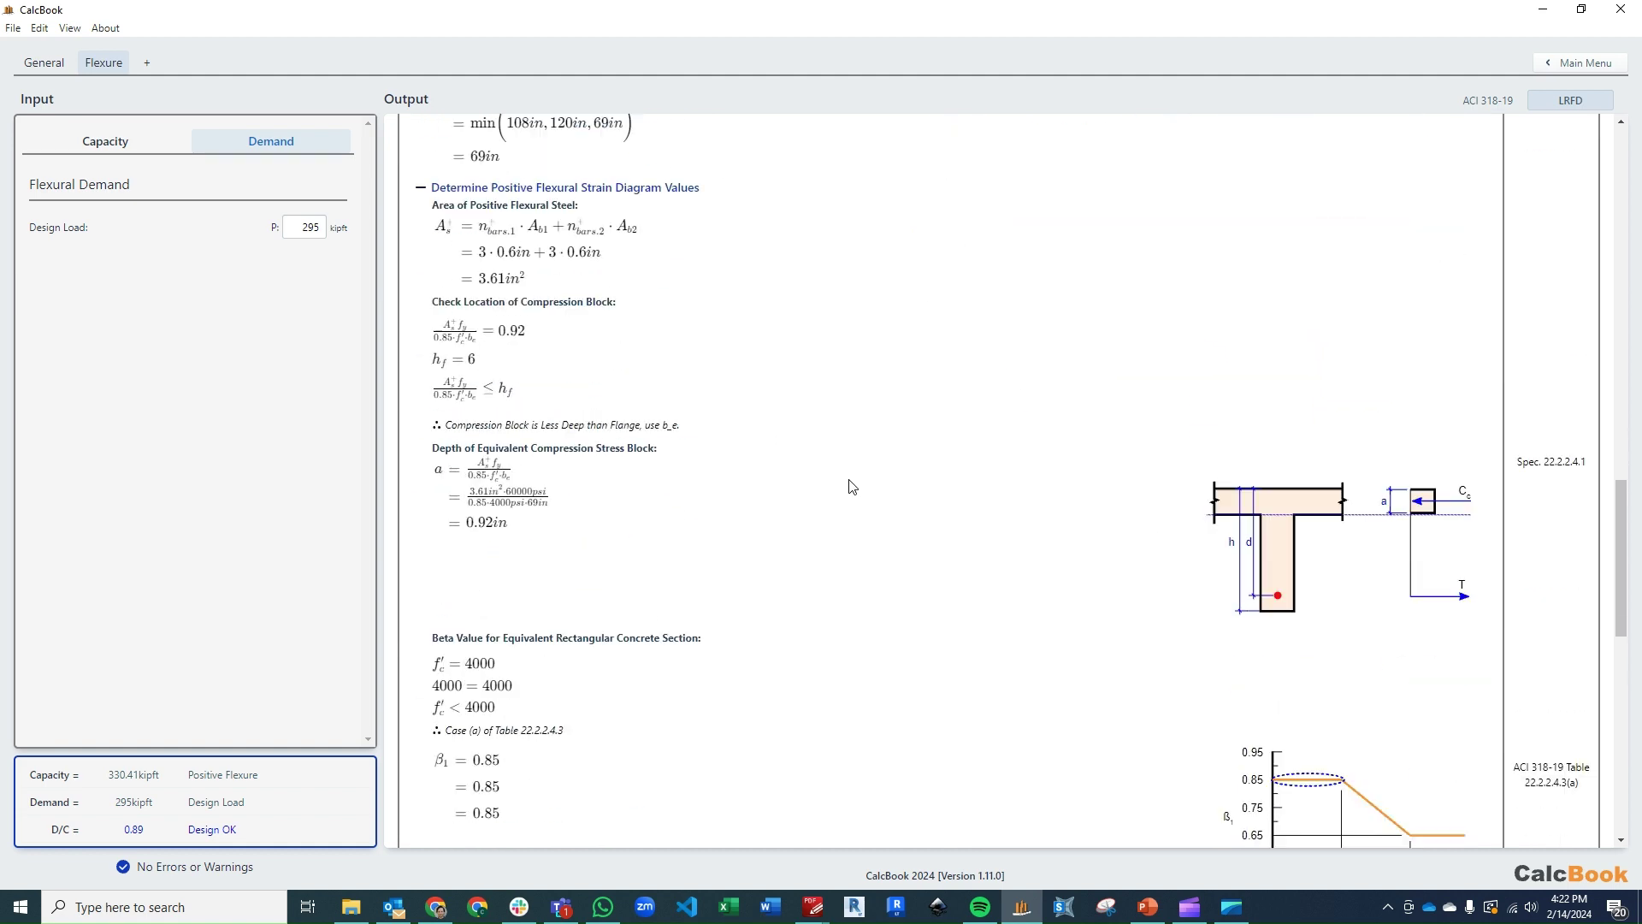
scroll(851, 487, "down", 15)
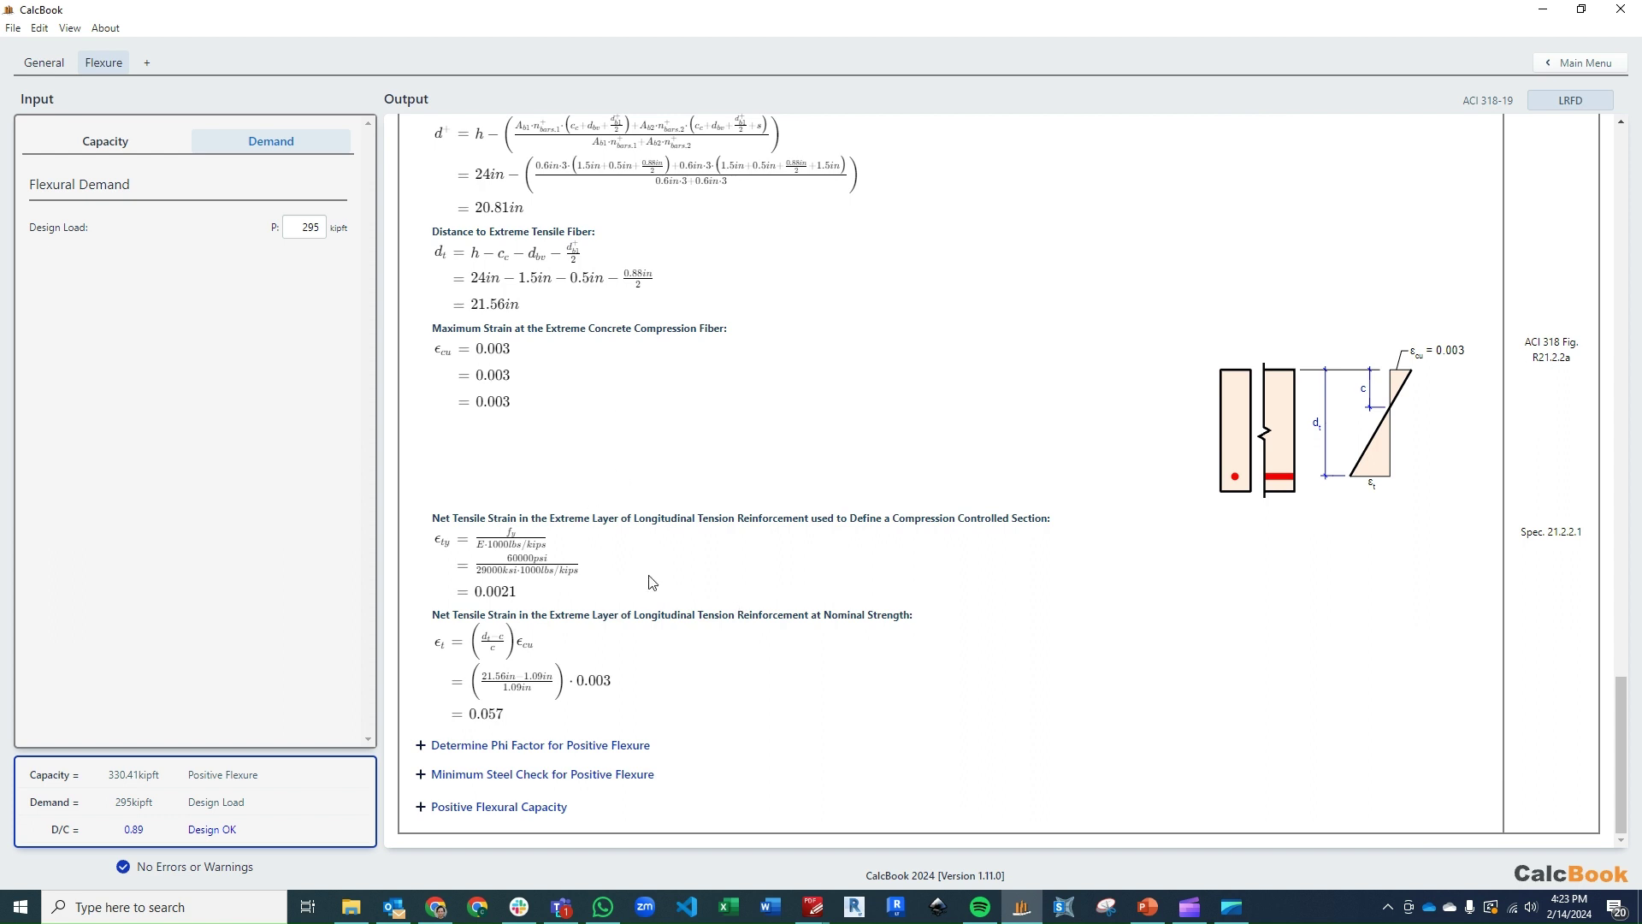
Step: Expand the phi factor derivation and the Minimum Steel Check for Positive Flexure
left_click(599, 745)
scroll(768, 588, "down", 2)
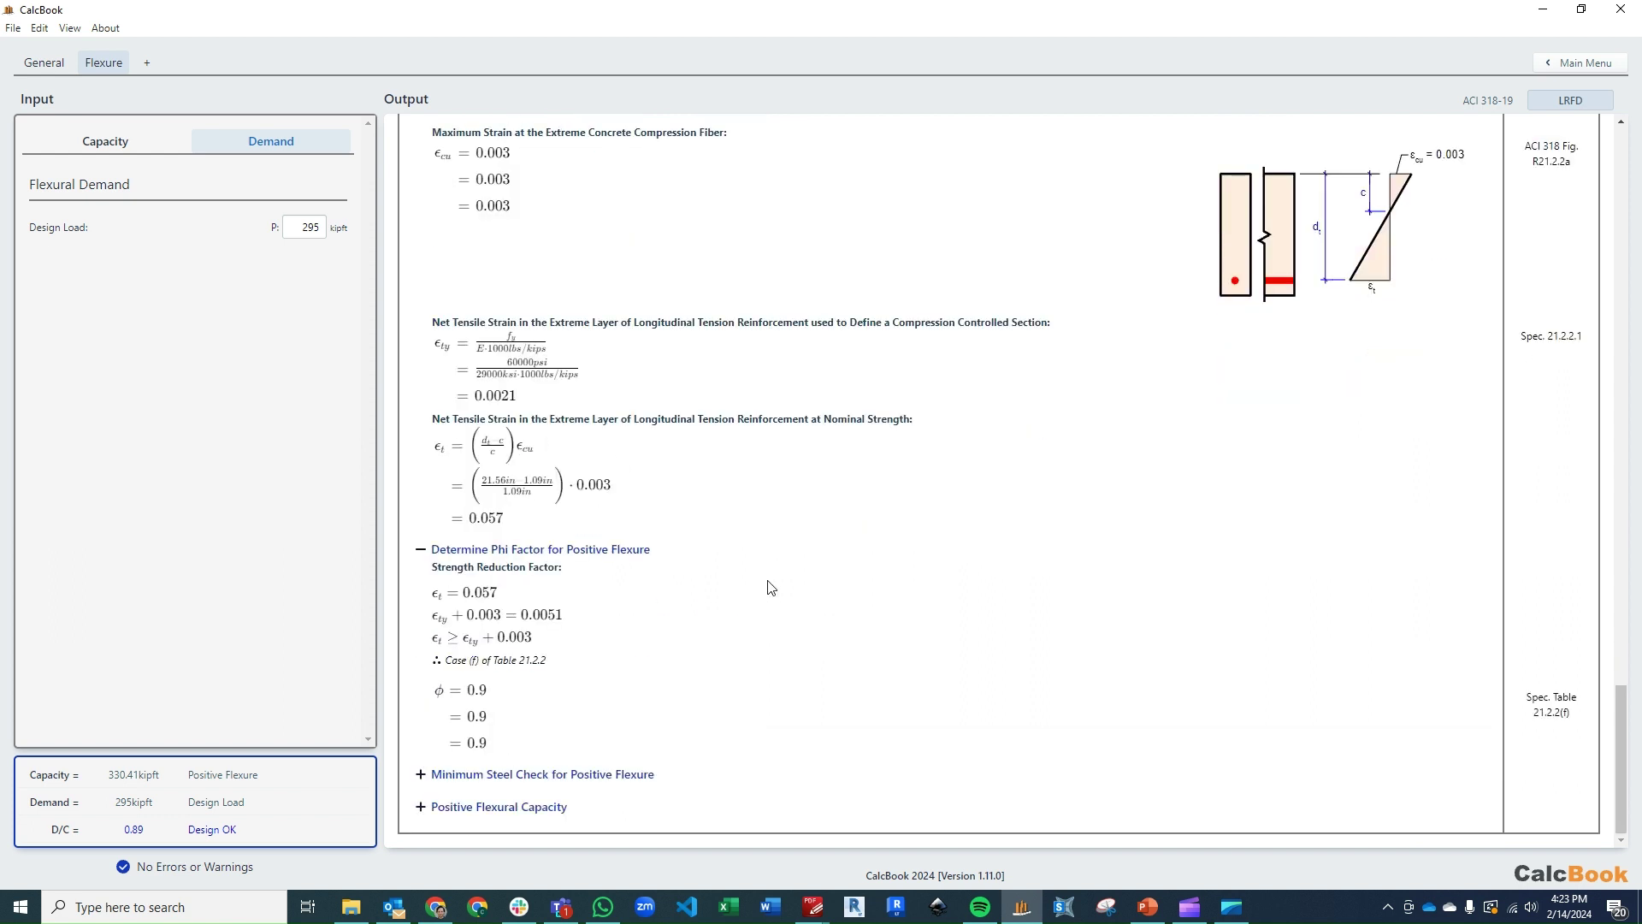
left_click(639, 782)
scroll(751, 556, "down", 3)
scroll(752, 554, "down", 1)
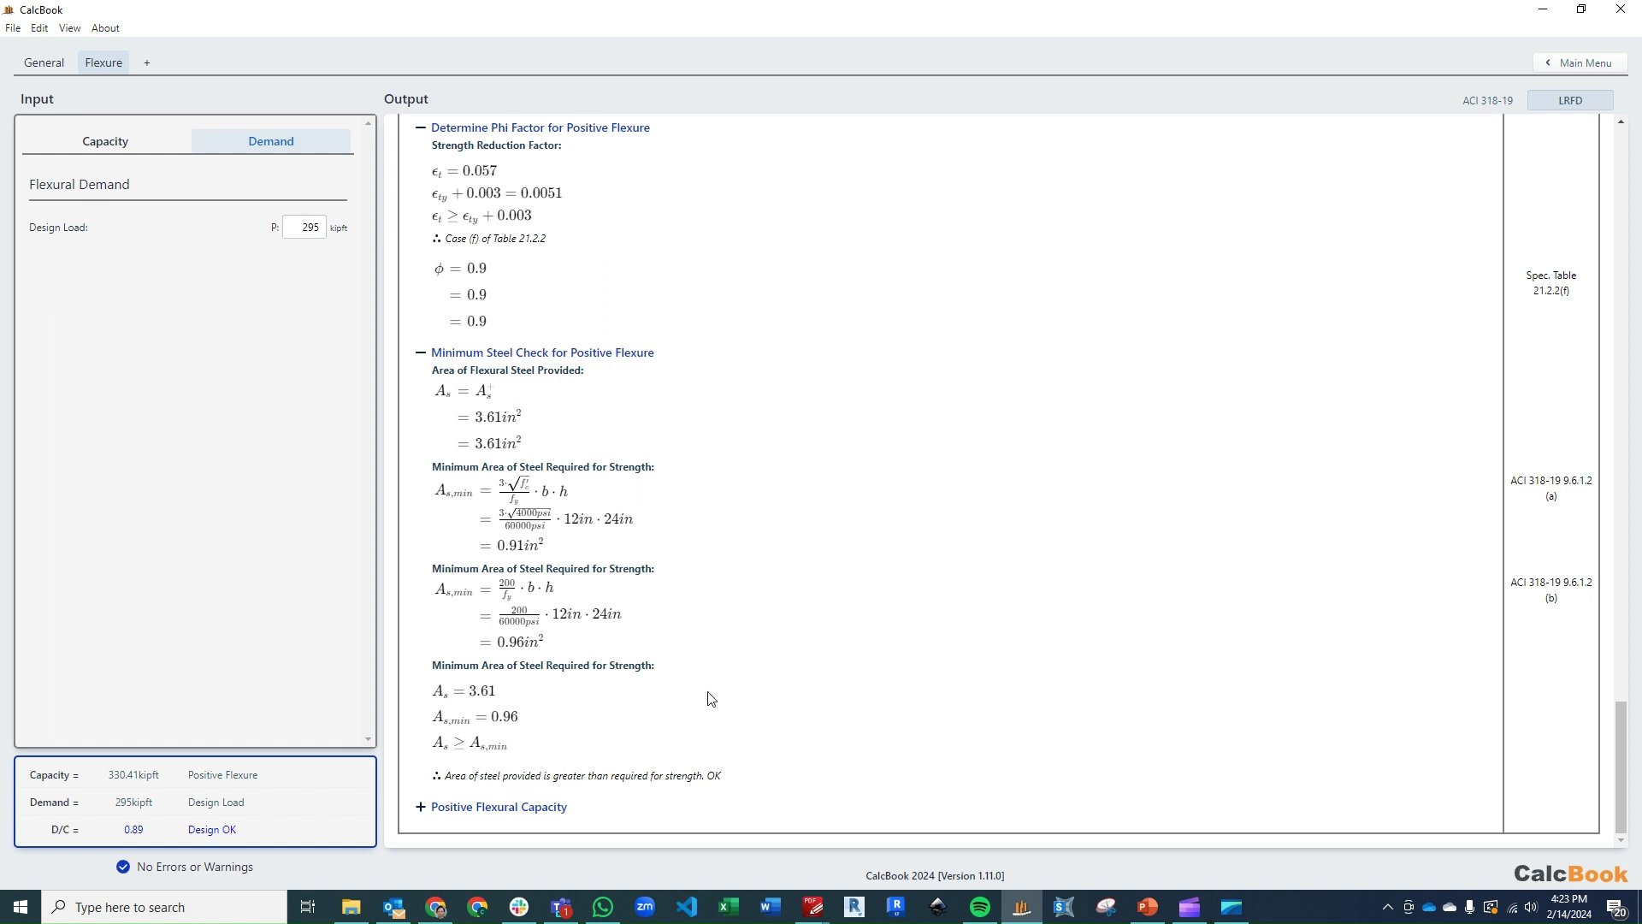
Step: Show the final capacity, 330.41 kip-ft design strength, and highlight the 295 kip-ft demand
left_click(609, 800)
scroll(836, 484, "down", 2)
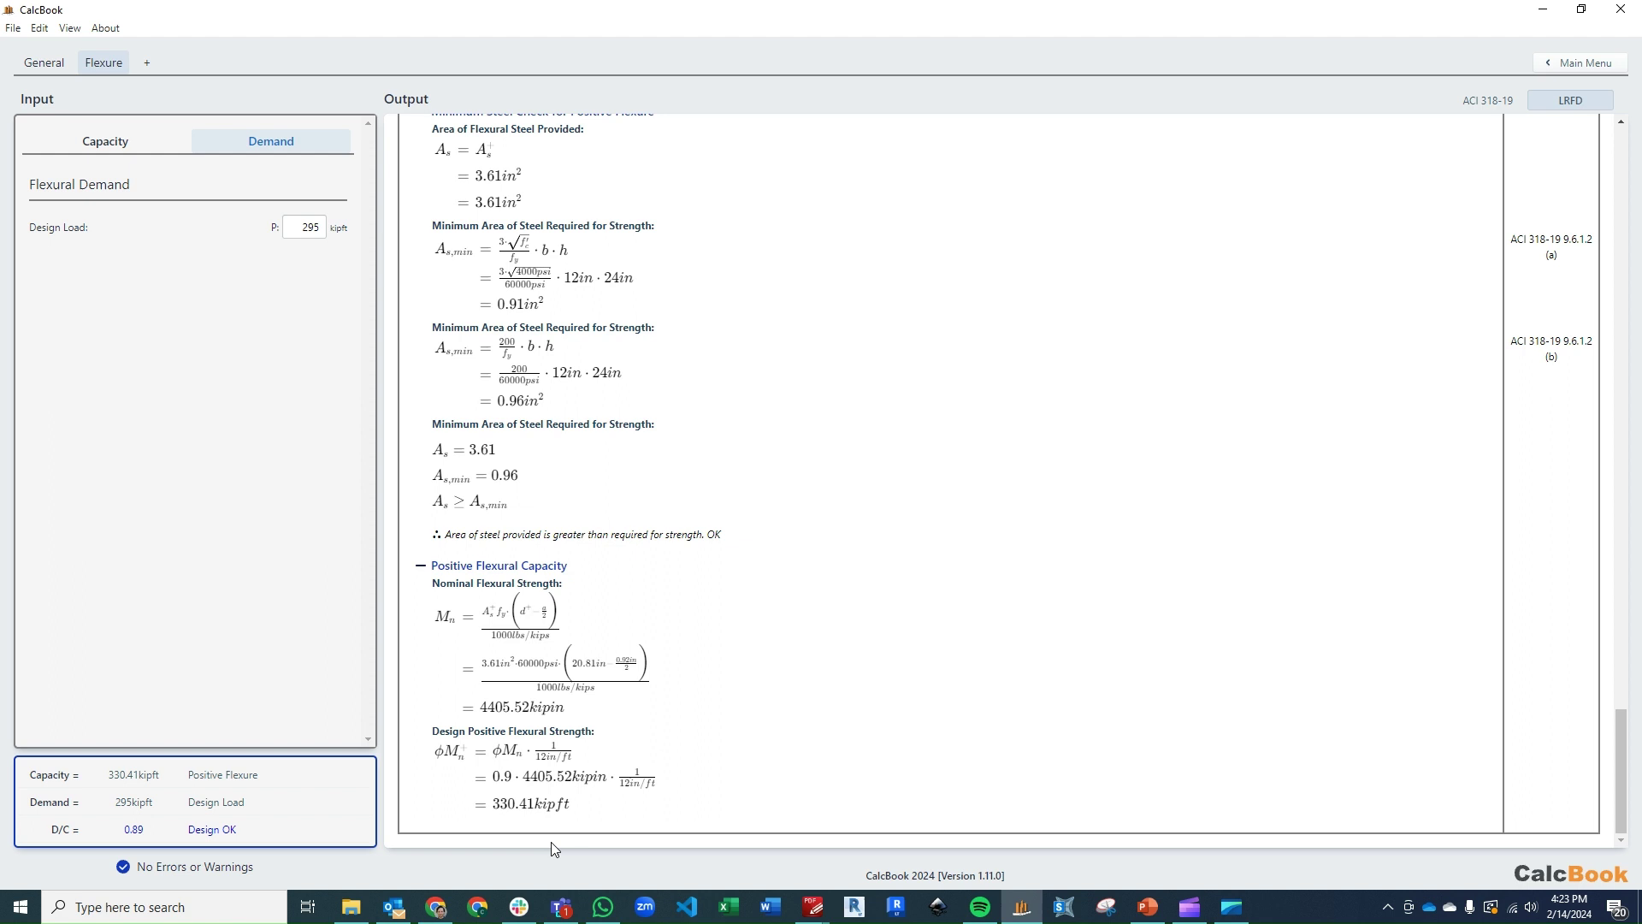
double_click(120, 808)
left_click(164, 815)
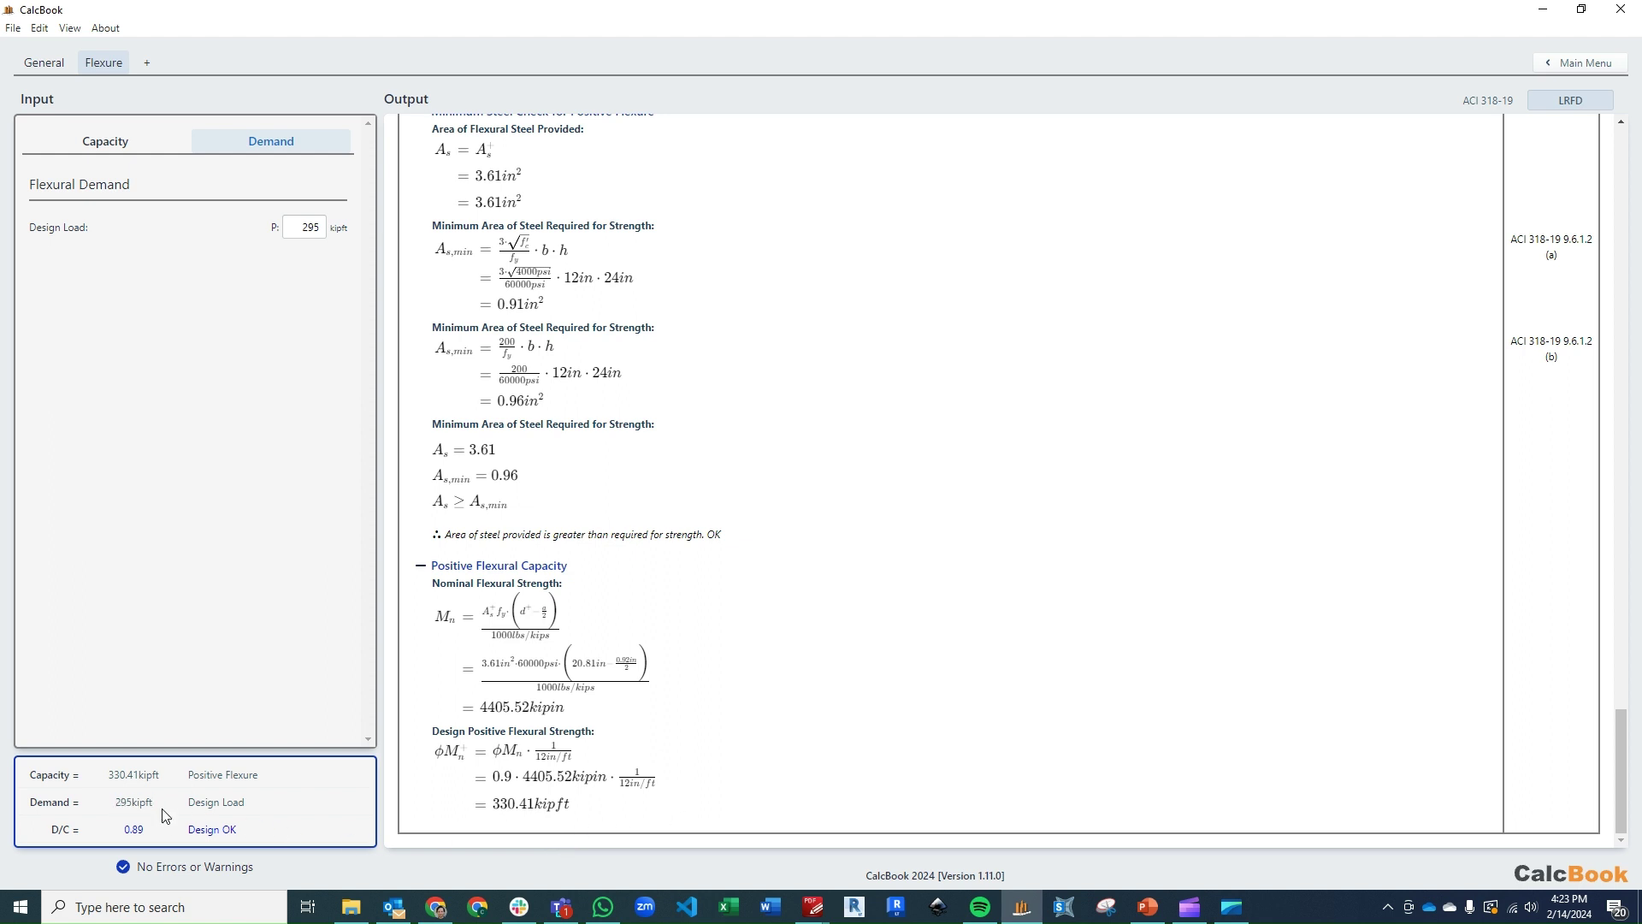